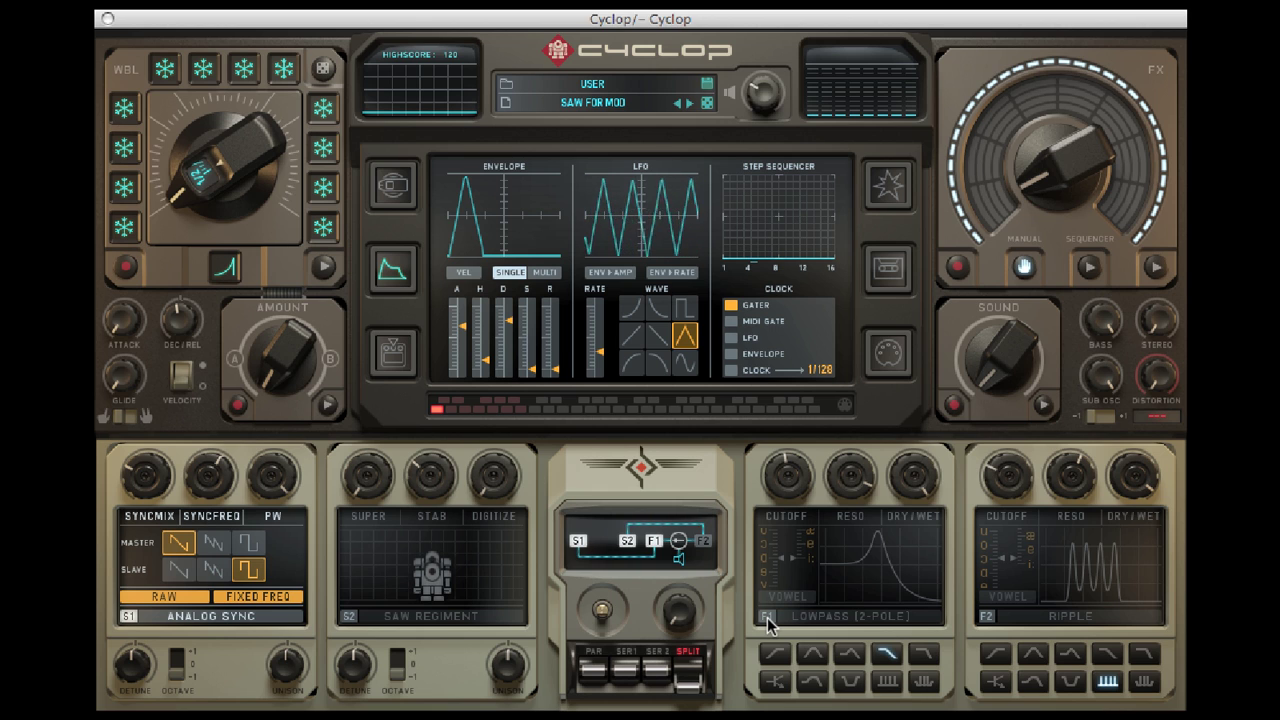
- Reselect ENV as mod source, enable filter 1's 2-pole lowpass and lower cutoff to about 44.5%
left_click(400, 356)
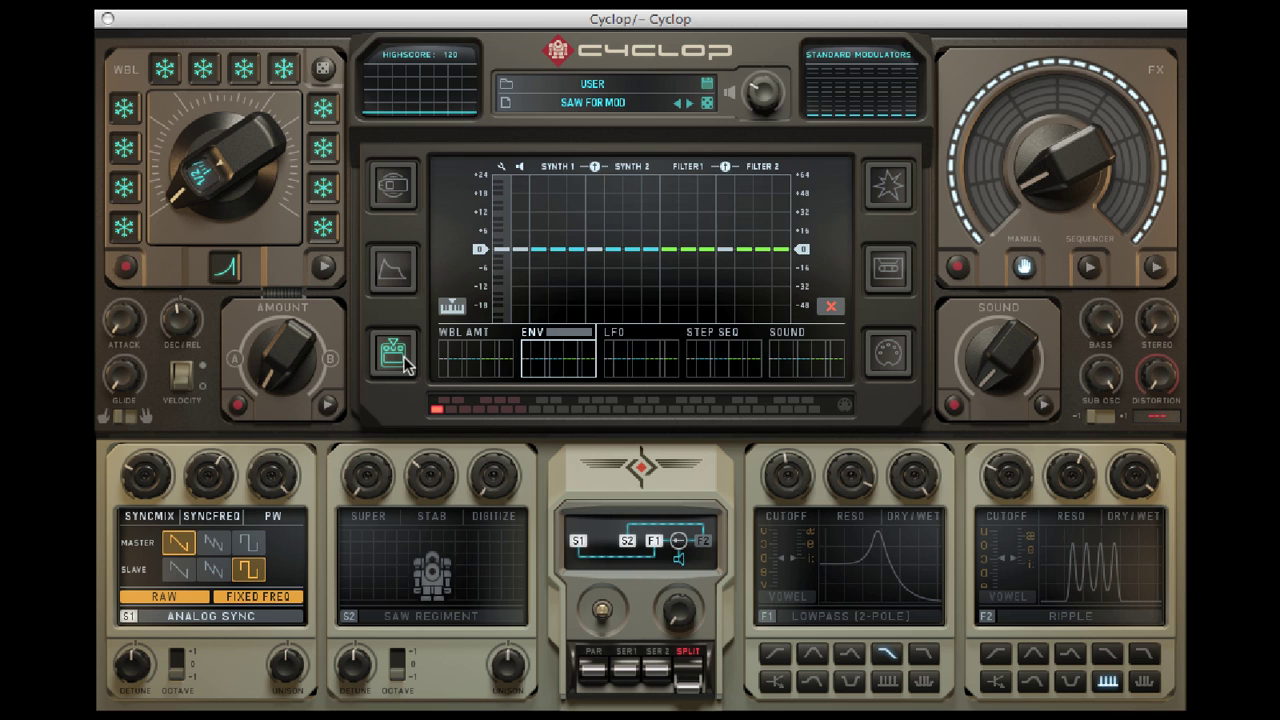
left_click(633, 344)
left_click(715, 342)
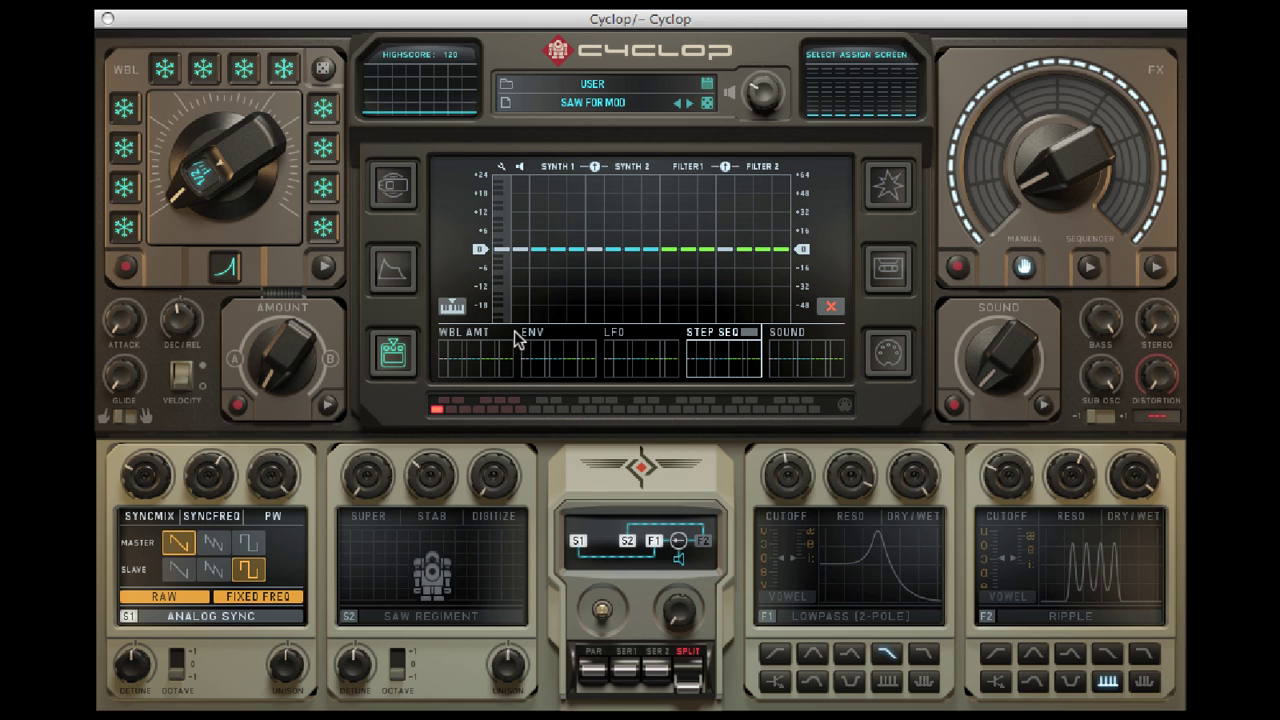
left_click(576, 345)
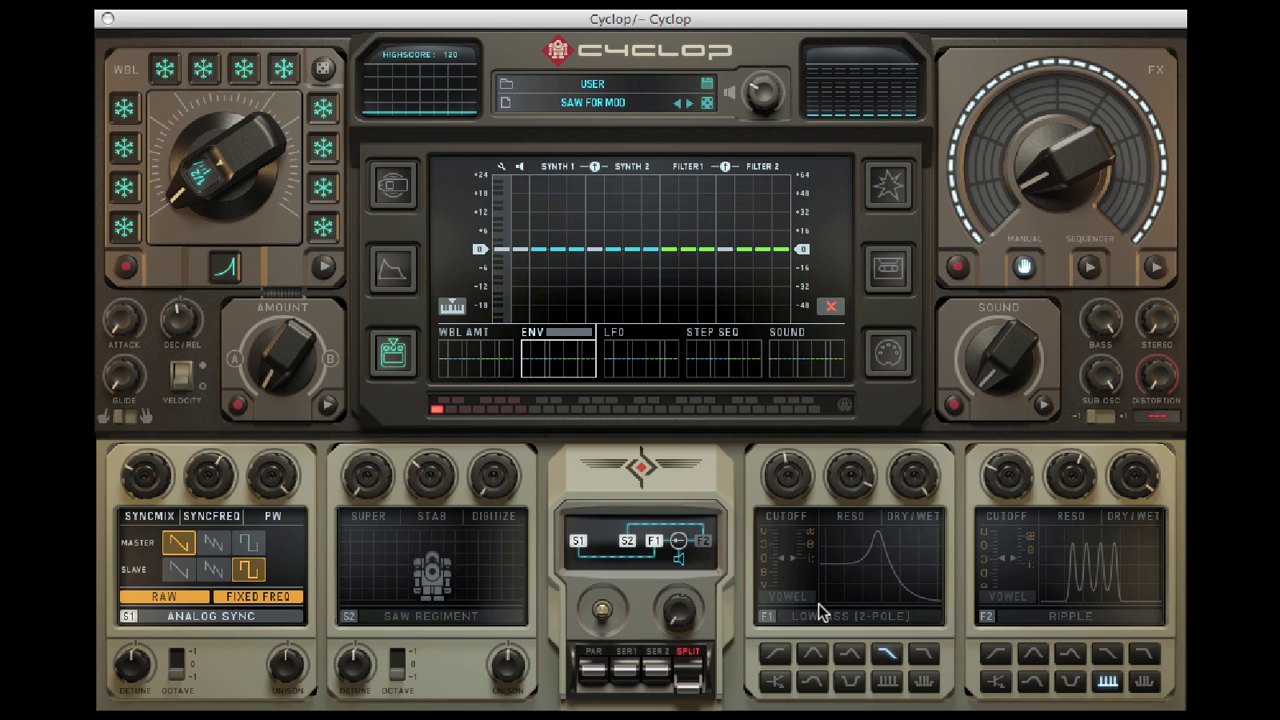
left_click(765, 618)
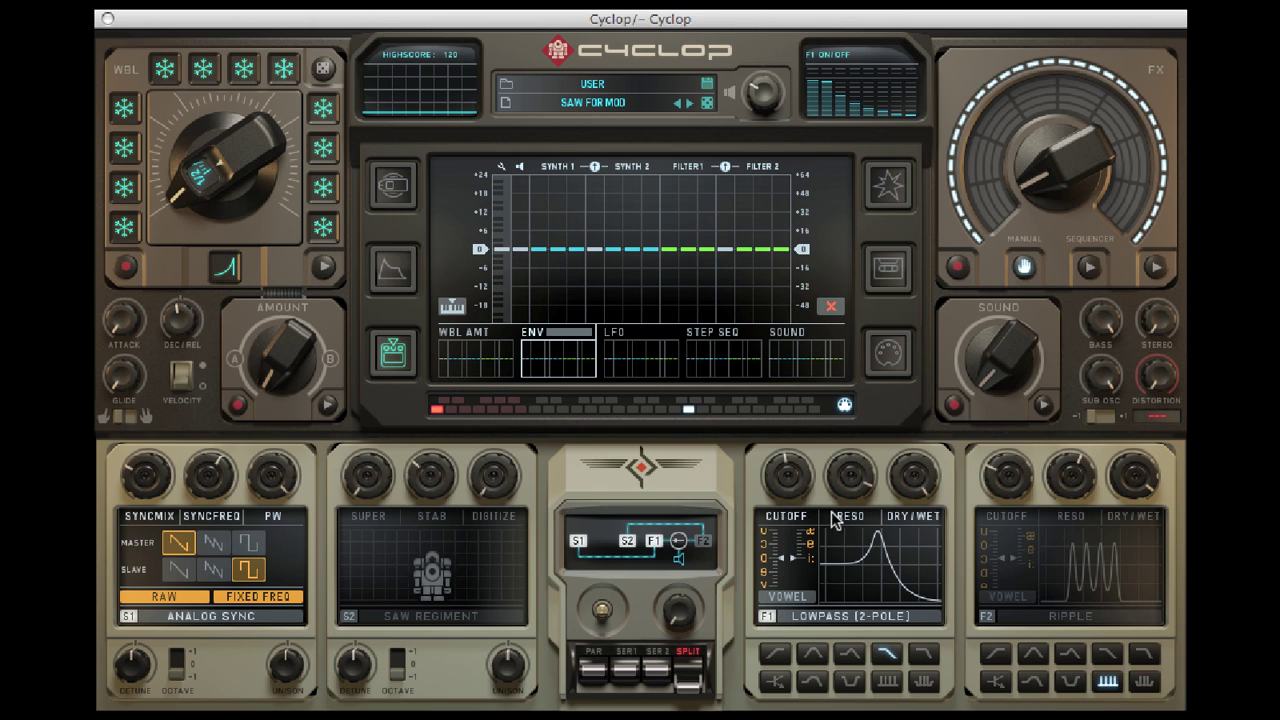
mouse_move(786, 476)
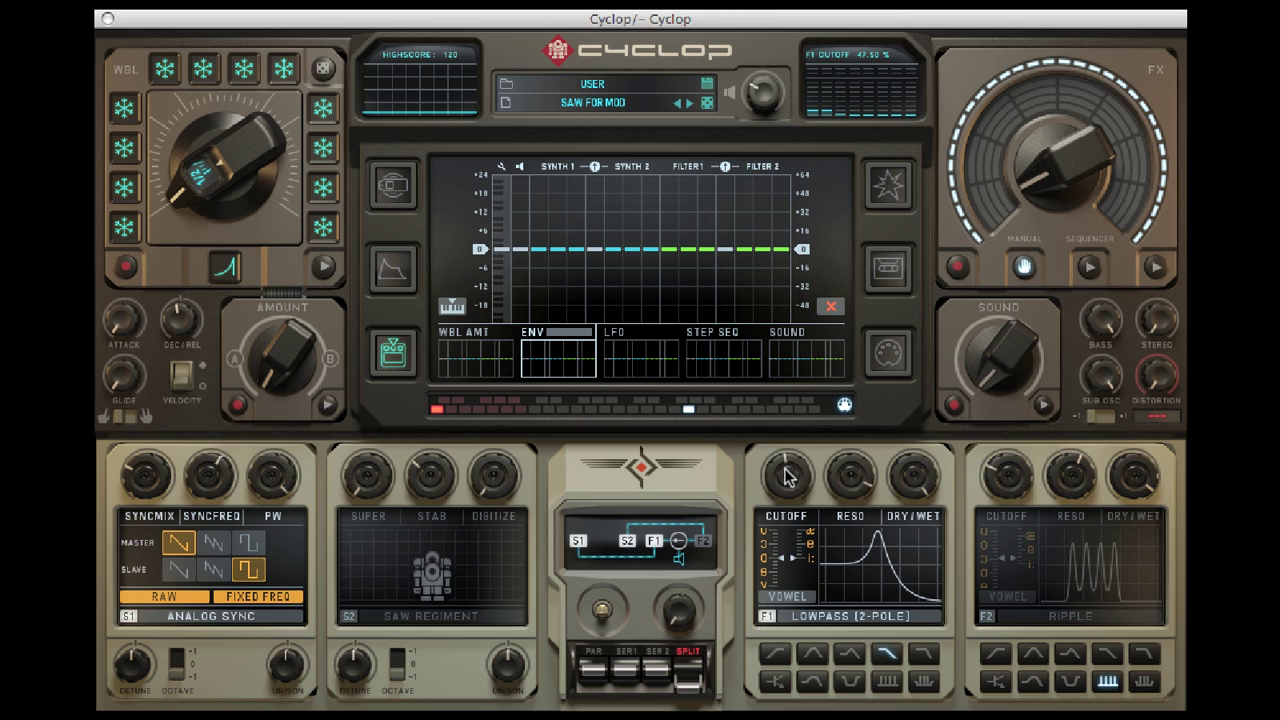
left_click_drag(787, 486, 765, 488)
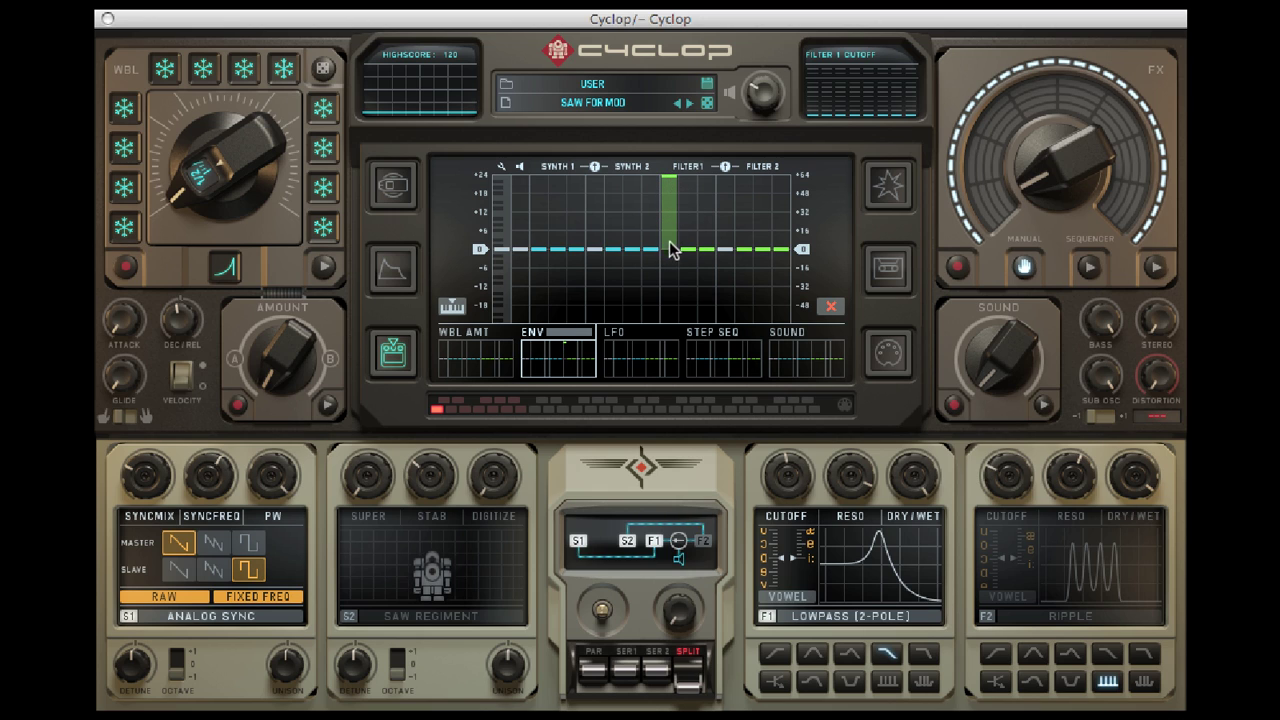
- Compare LFO assignments, then set the envelope's filter 1 cutoff amount strongly positive
left_click(620, 342)
left_click(562, 343)
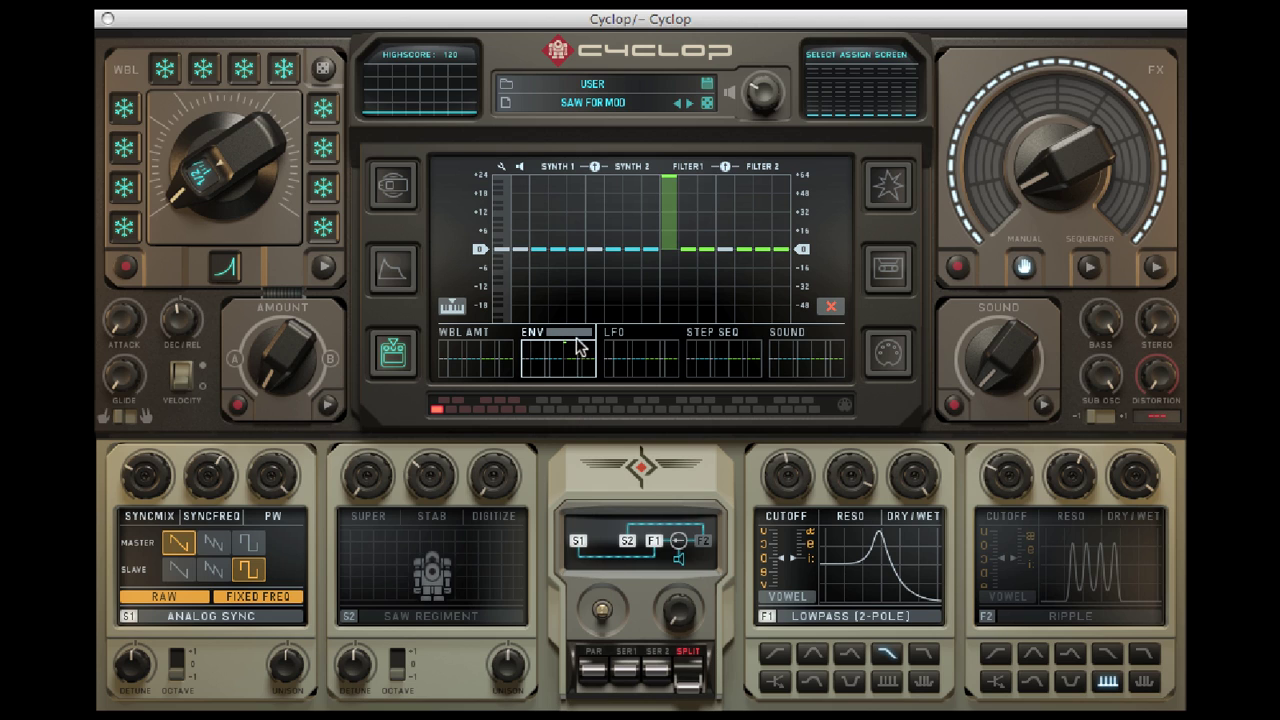
left_click(632, 333)
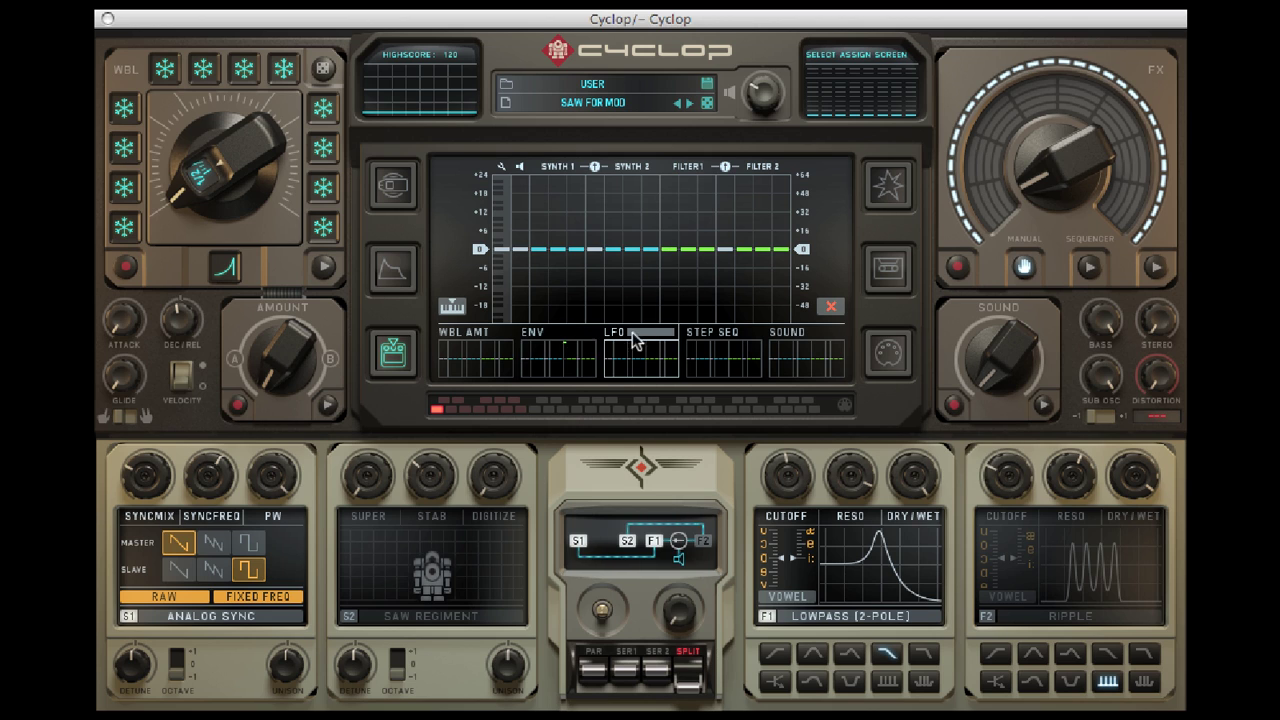
left_click(572, 340)
mouse_move(670, 178)
left_mouse_down()
mouse_move(670, 203)
mouse_move(677, 172)
left_mouse_up()
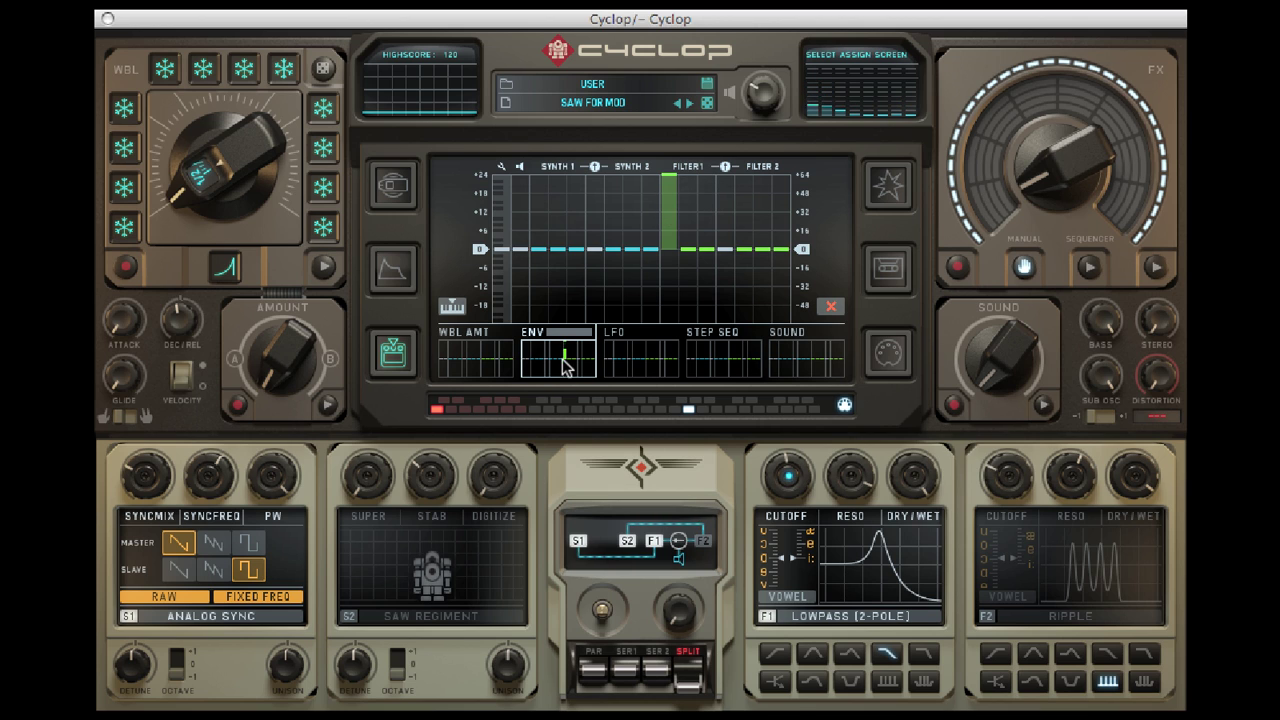
- Adjust the envelope attack, add a 120 ms hold and shorten decay to about 732 ms
left_click(395, 272)
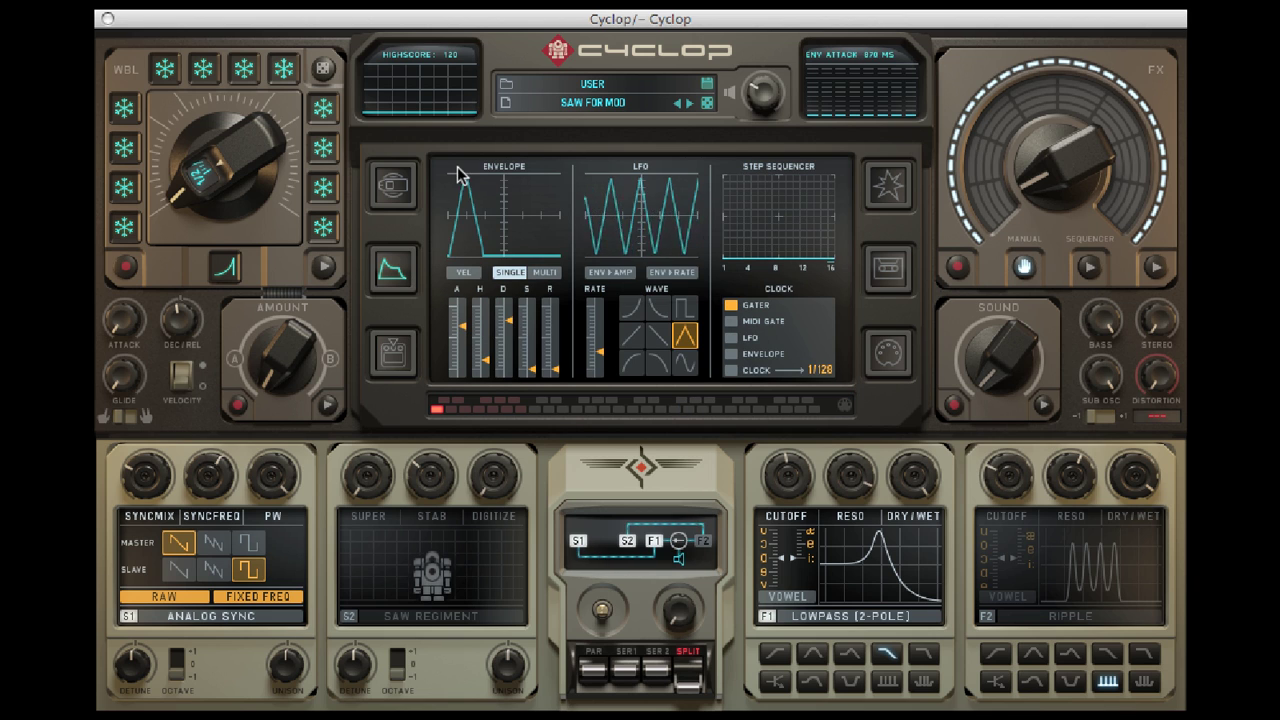
mouse_move(461, 327)
left_mouse_down()
mouse_move(459, 367)
mouse_move(459, 330)
left_mouse_up()
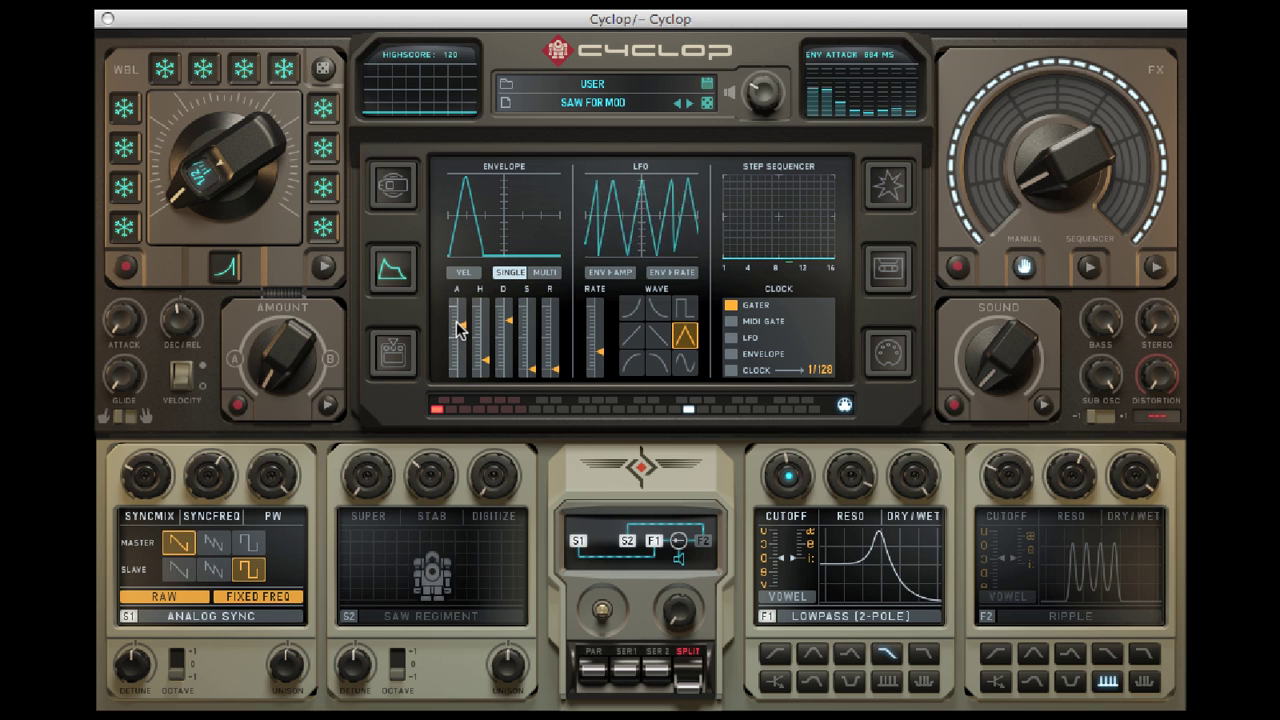
left_click_drag(485, 362, 486, 367)
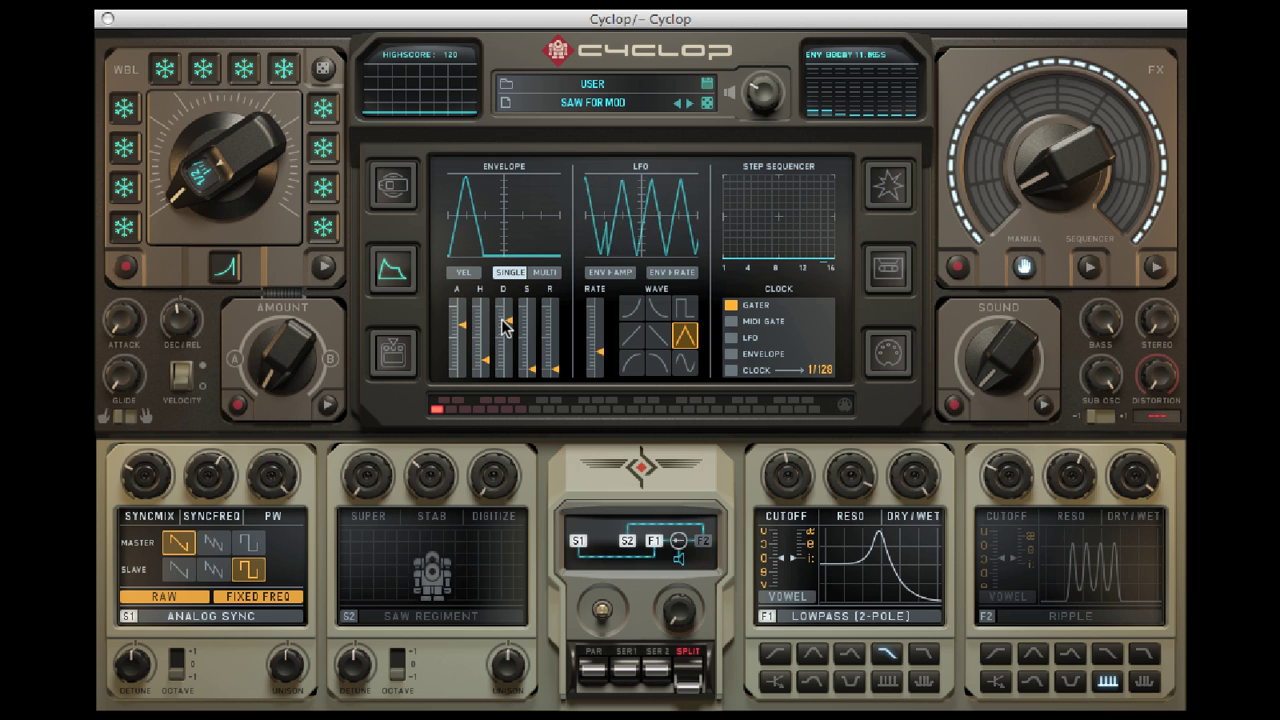
left_click_drag(510, 319, 509, 341)
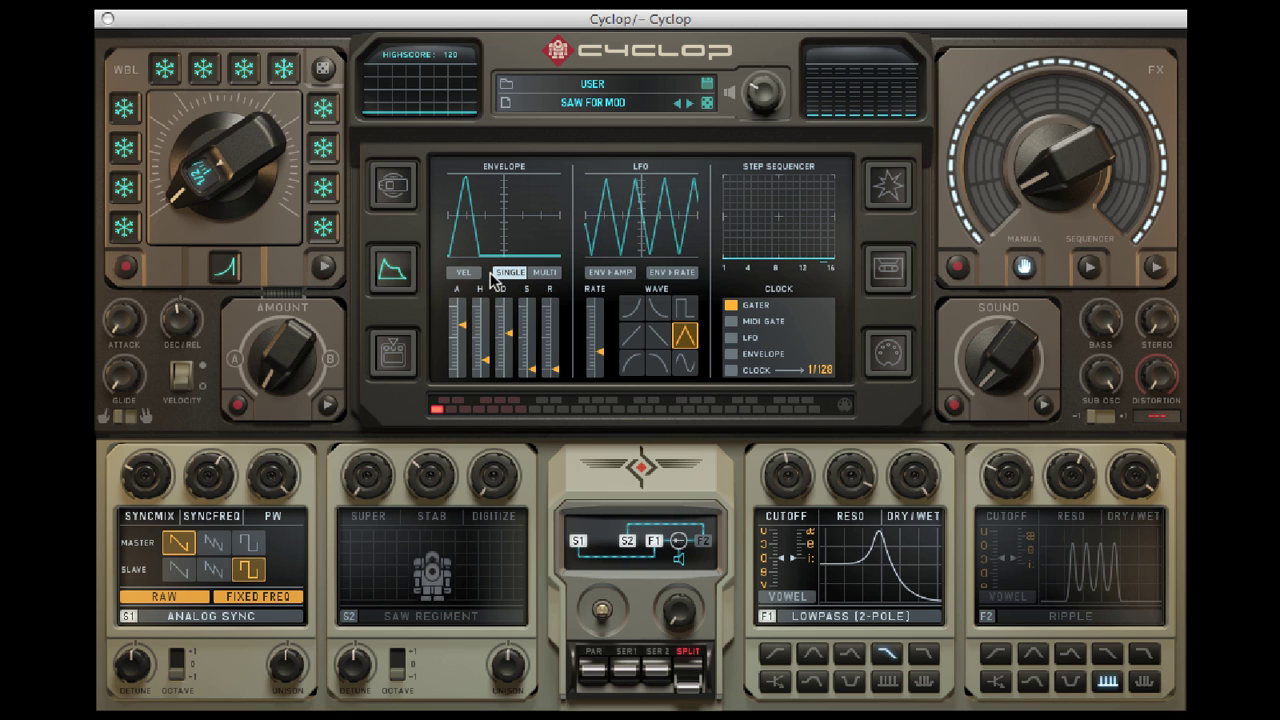
- Switch the envelope to MULTI trigger mode
left_click(545, 273)
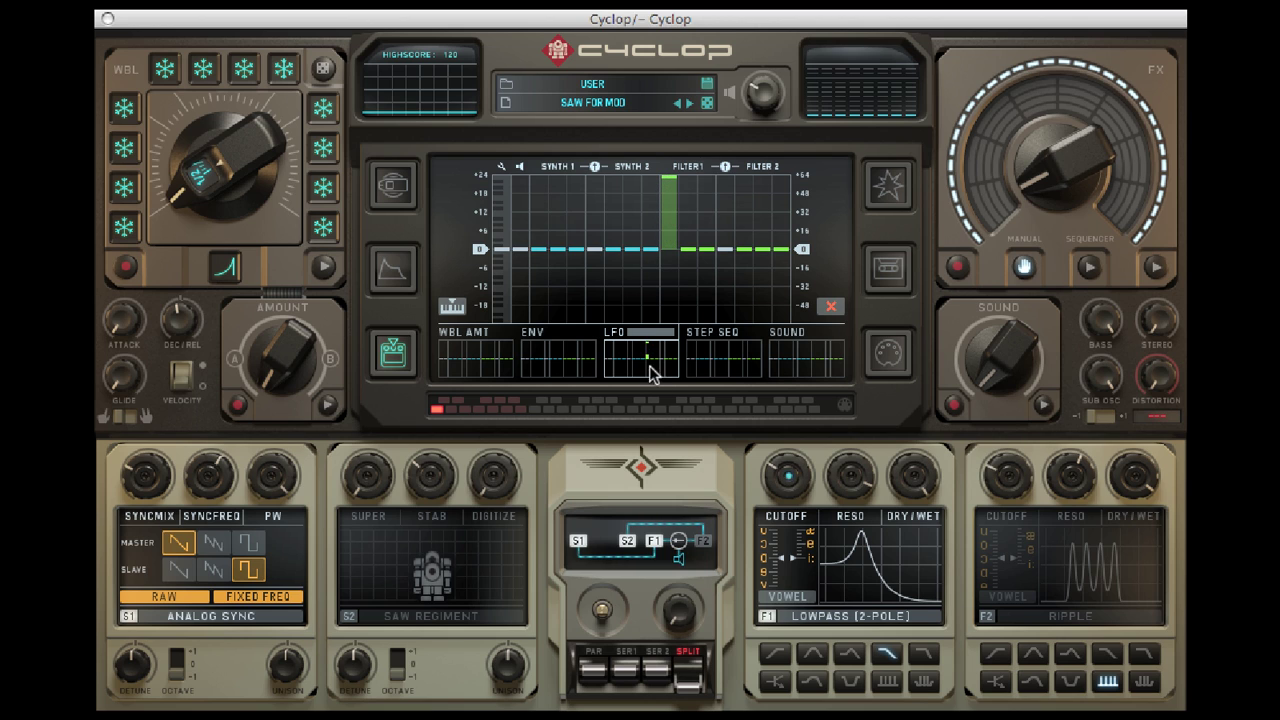
- Try sawtooth and square LFO waves at a faster rate, ending back on triangle
left_click(397, 275)
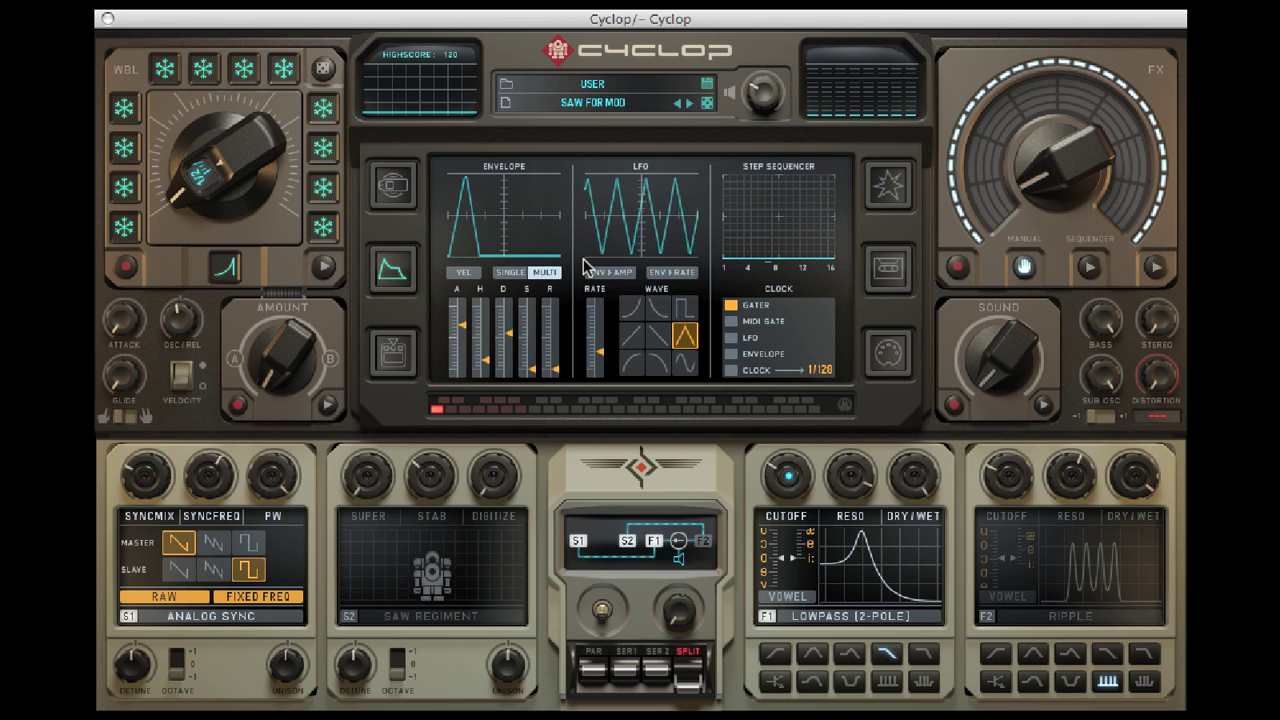
left_click(657, 312)
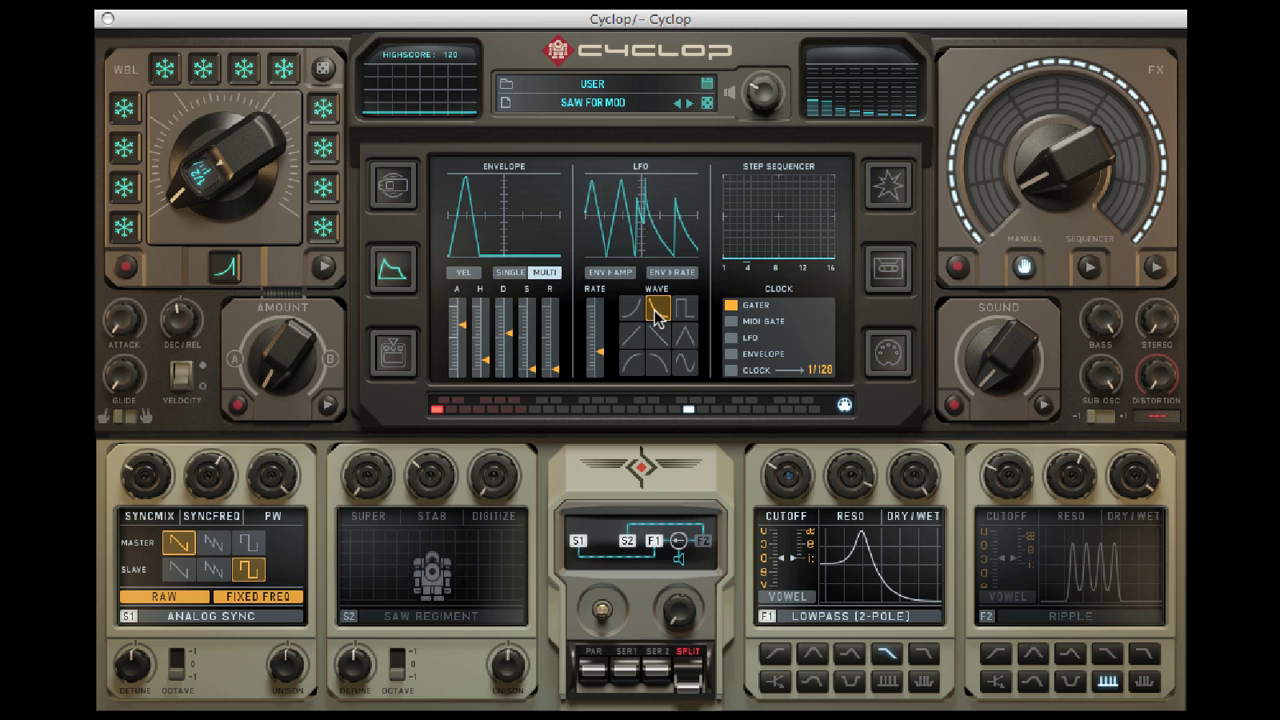
left_click(658, 340)
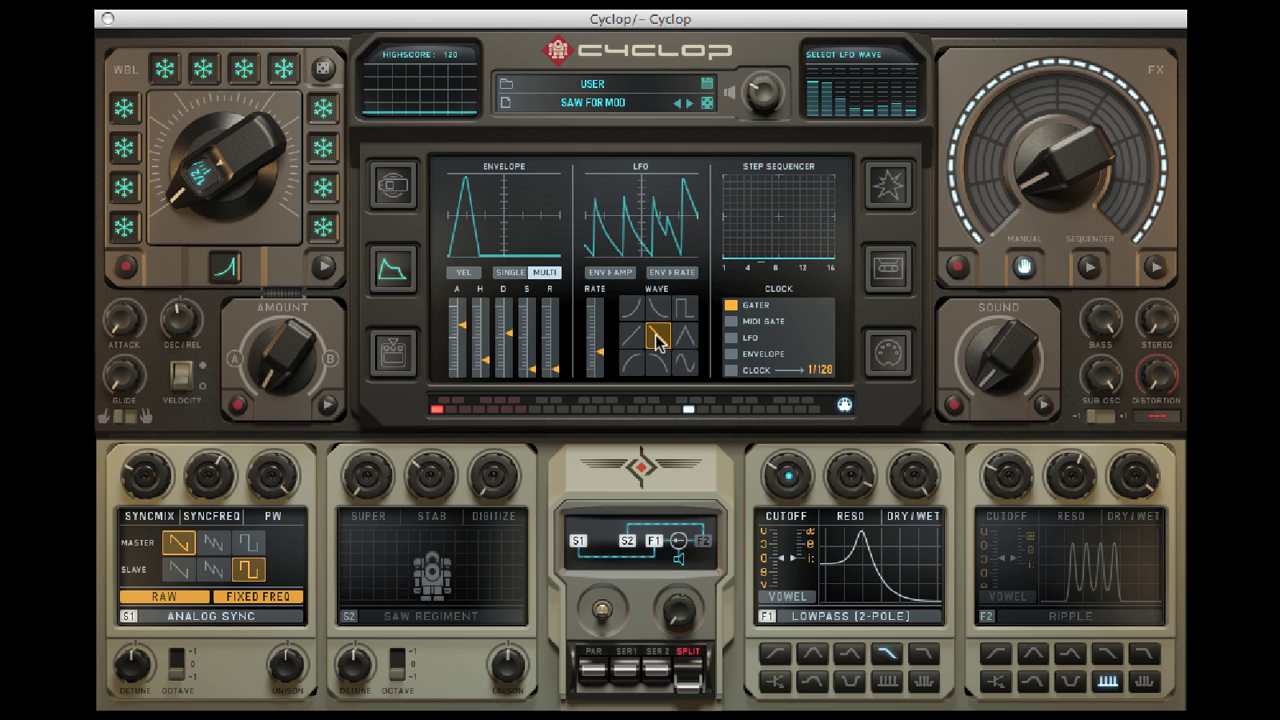
left_click(687, 310)
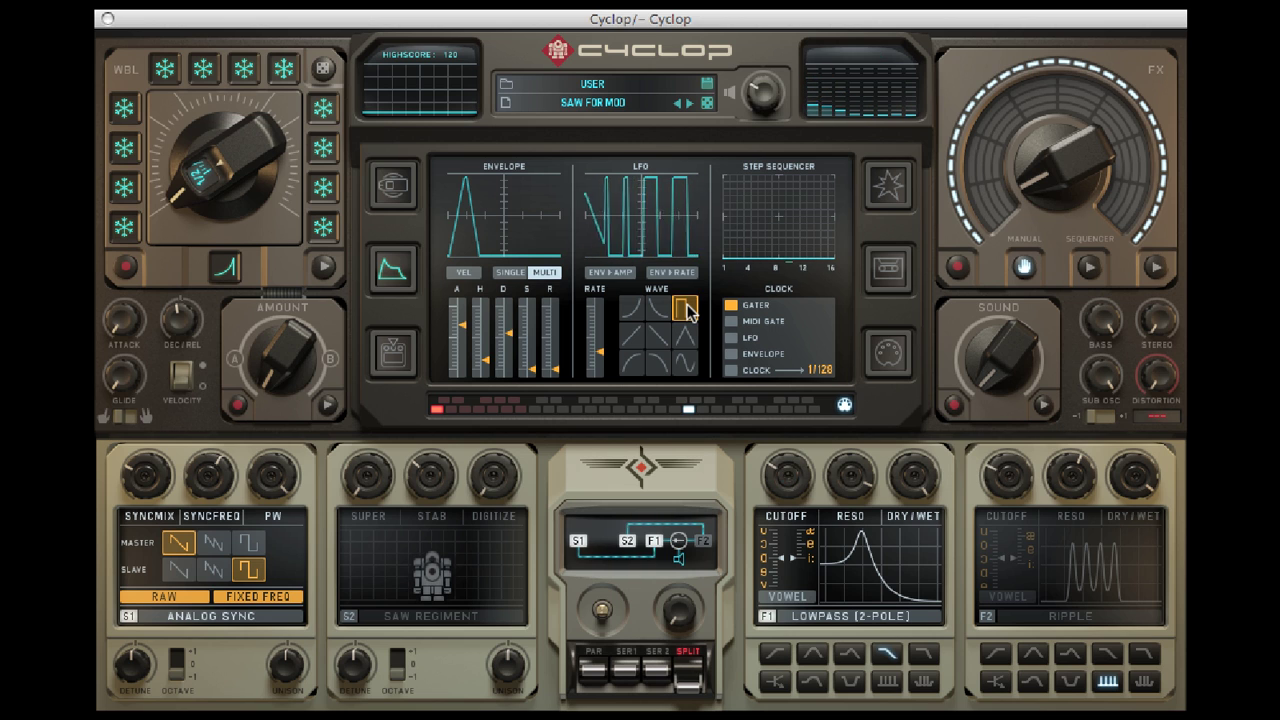
mouse_move(596, 350)
left_mouse_down()
mouse_move(600, 316)
mouse_move(593, 352)
left_mouse_up()
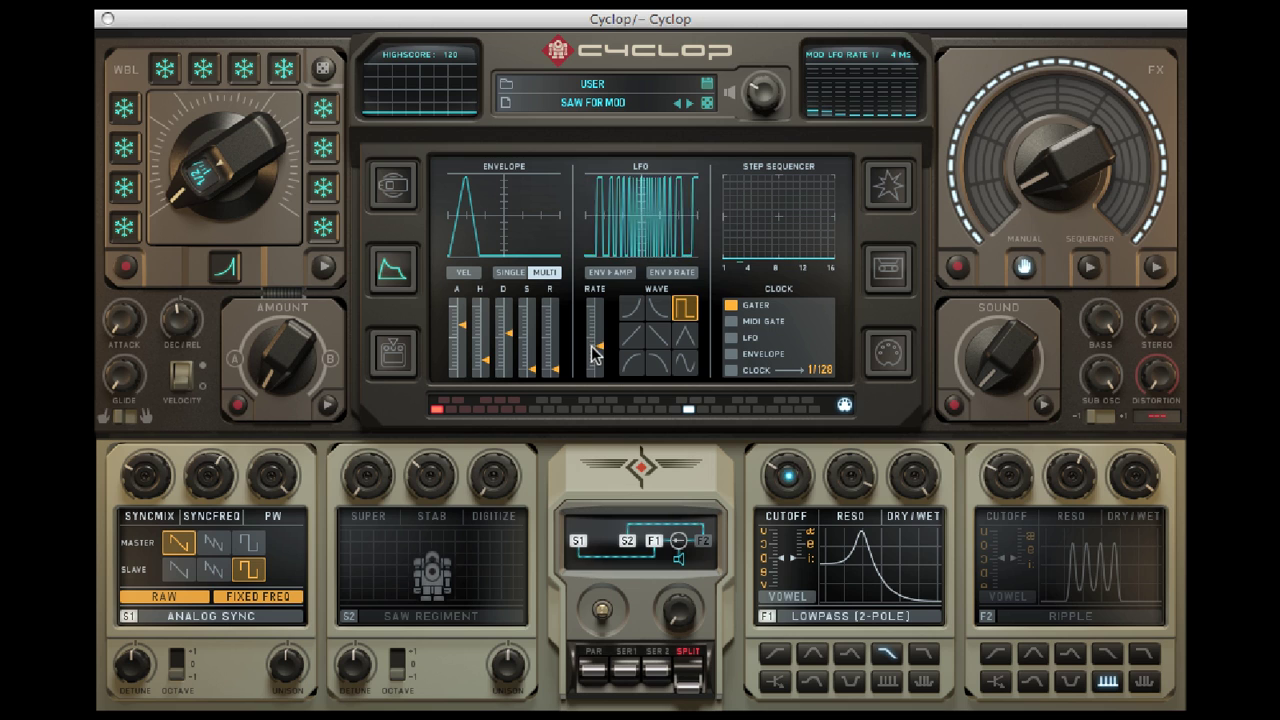
left_click(686, 342)
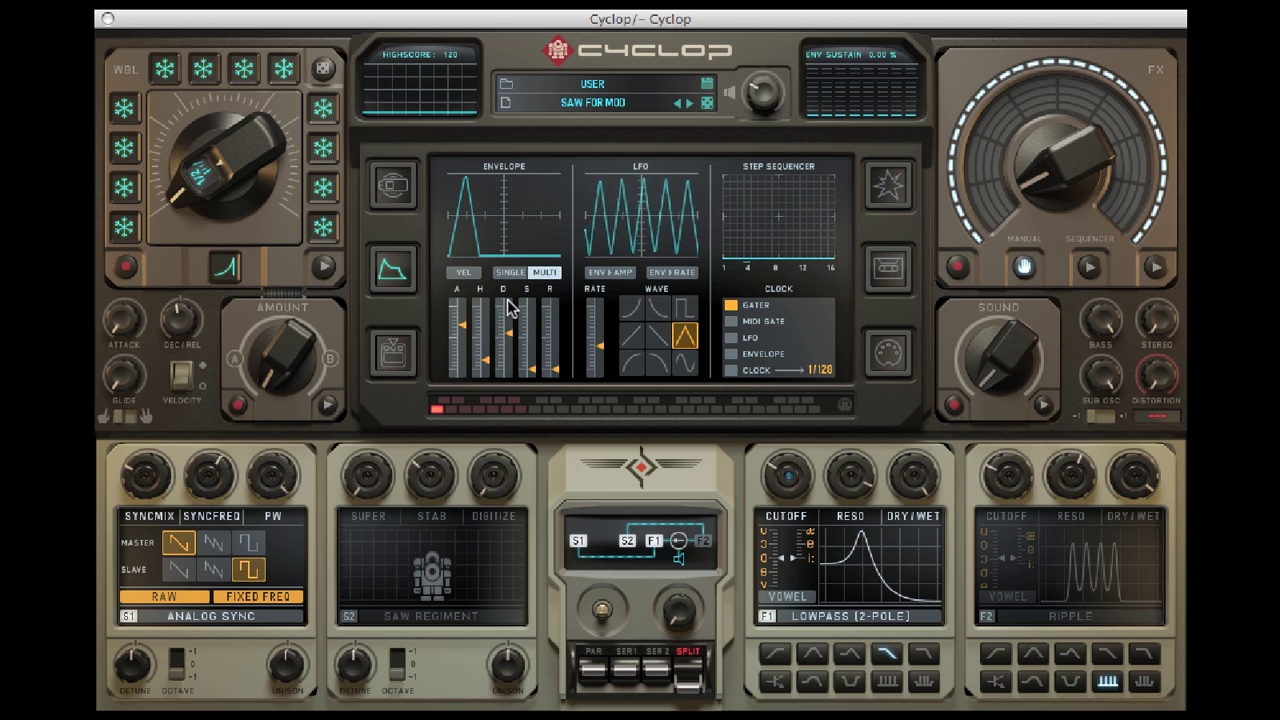
- Enable ENV>RATE, set envelope attack to about 2.14 s, and raise the LFO rate
left_click(672, 275)
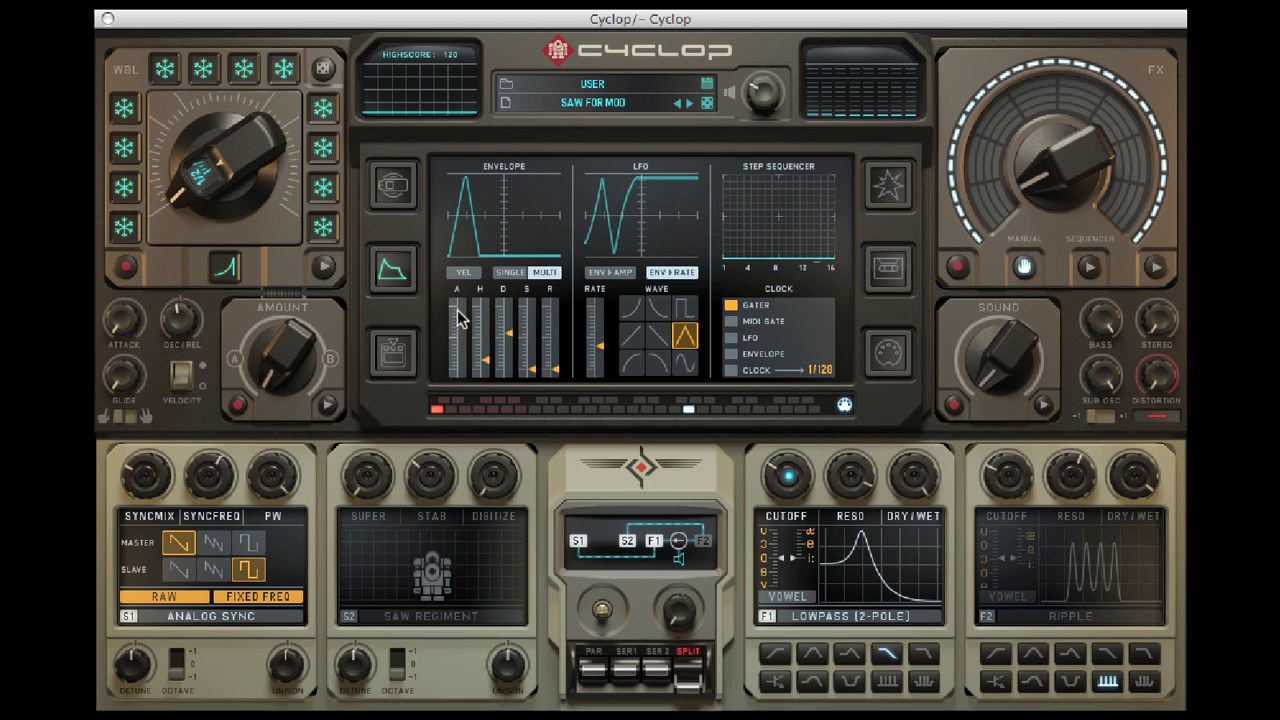
left_click_drag(459, 318, 471, 311)
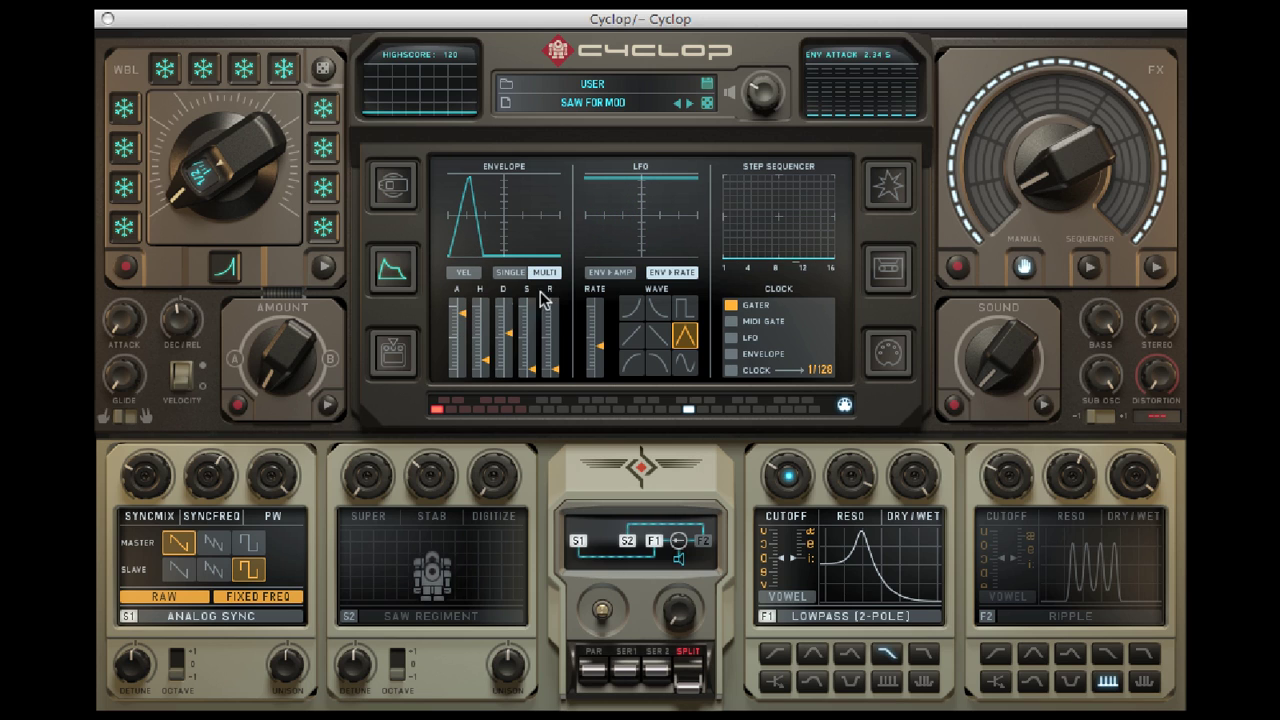
left_click_drag(600, 345, 603, 330)
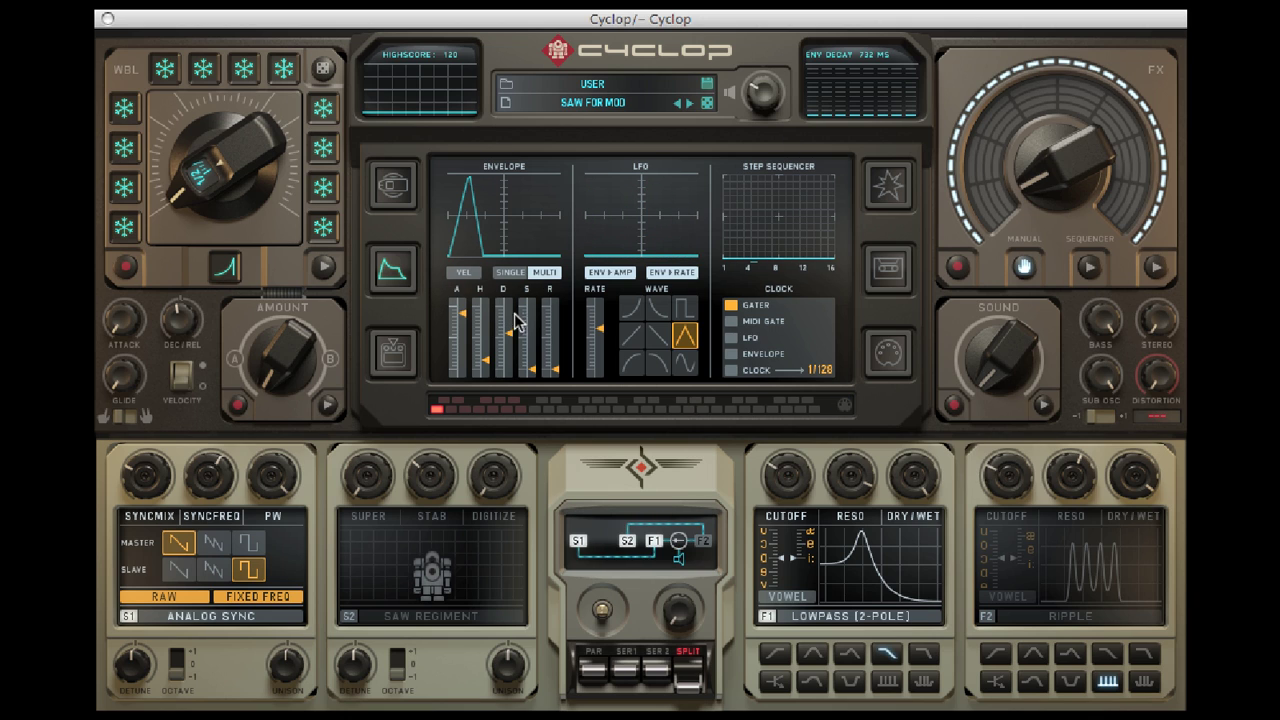
- Clear the LFO's modulation amounts and select STEP SEQ as the mod source
left_click(392, 362)
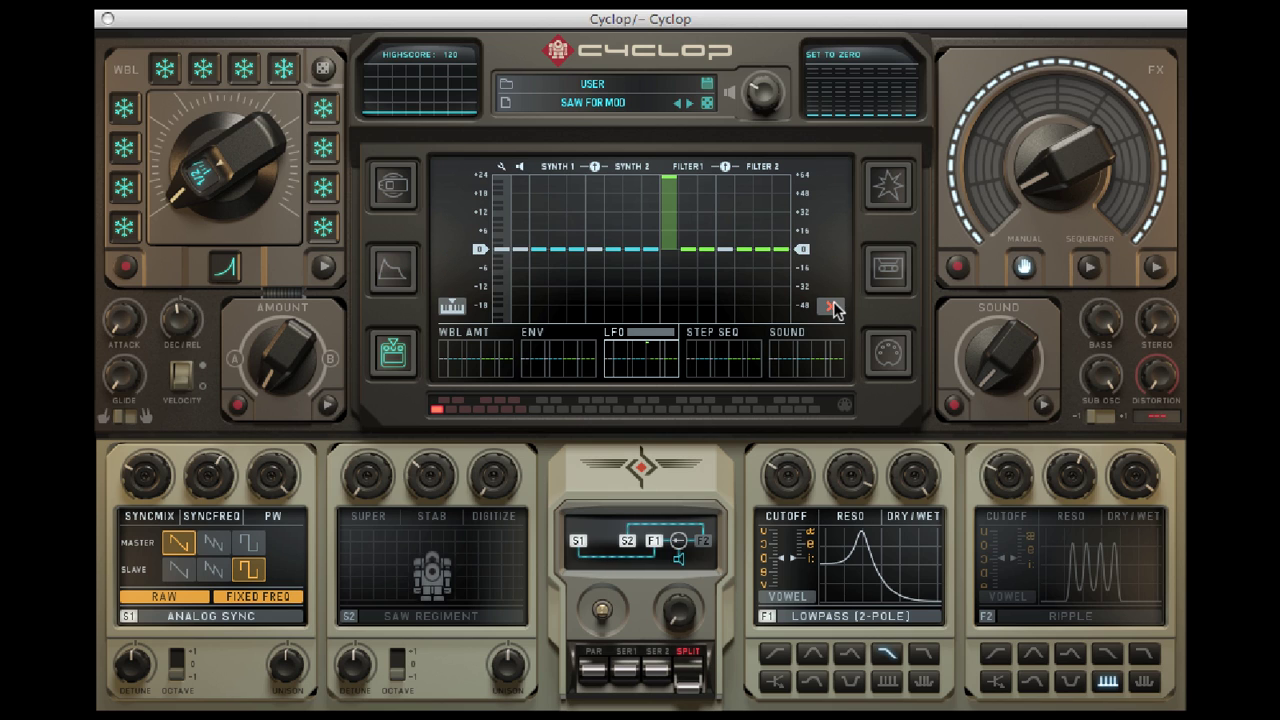
left_click(834, 308)
left_click(749, 334)
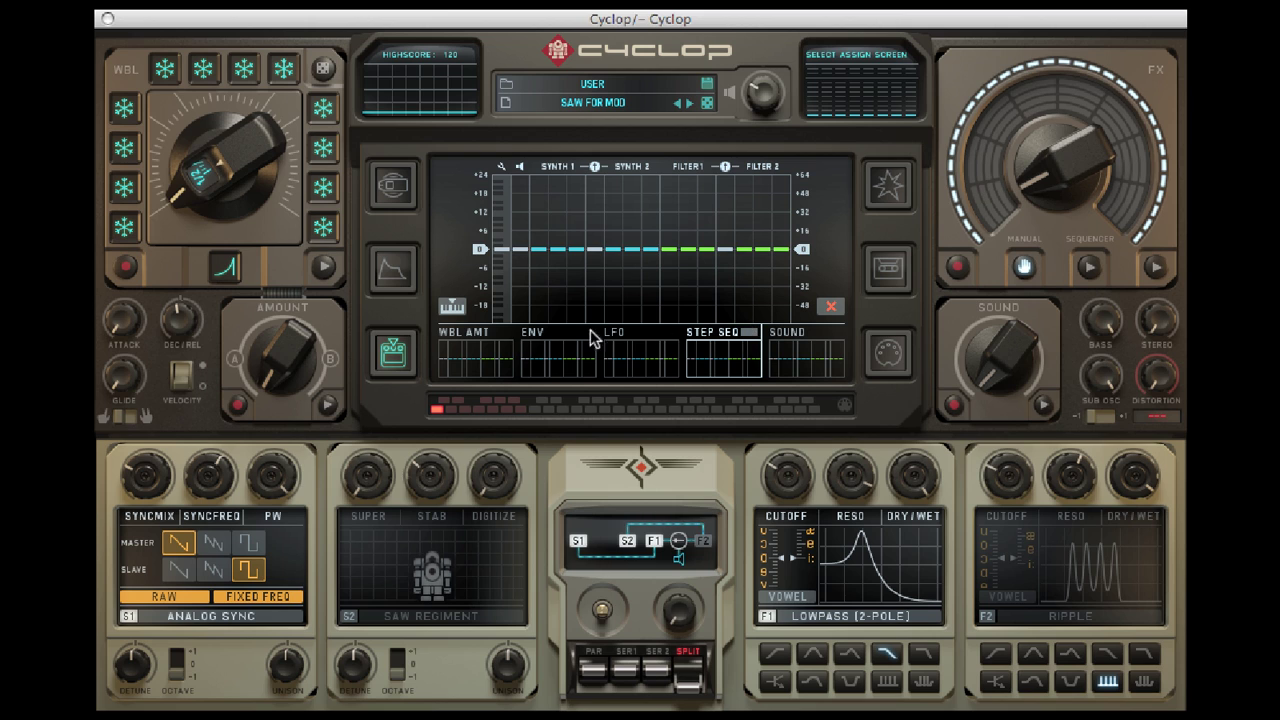
- Draw a few steps into the step sequencer pattern
left_click(394, 269)
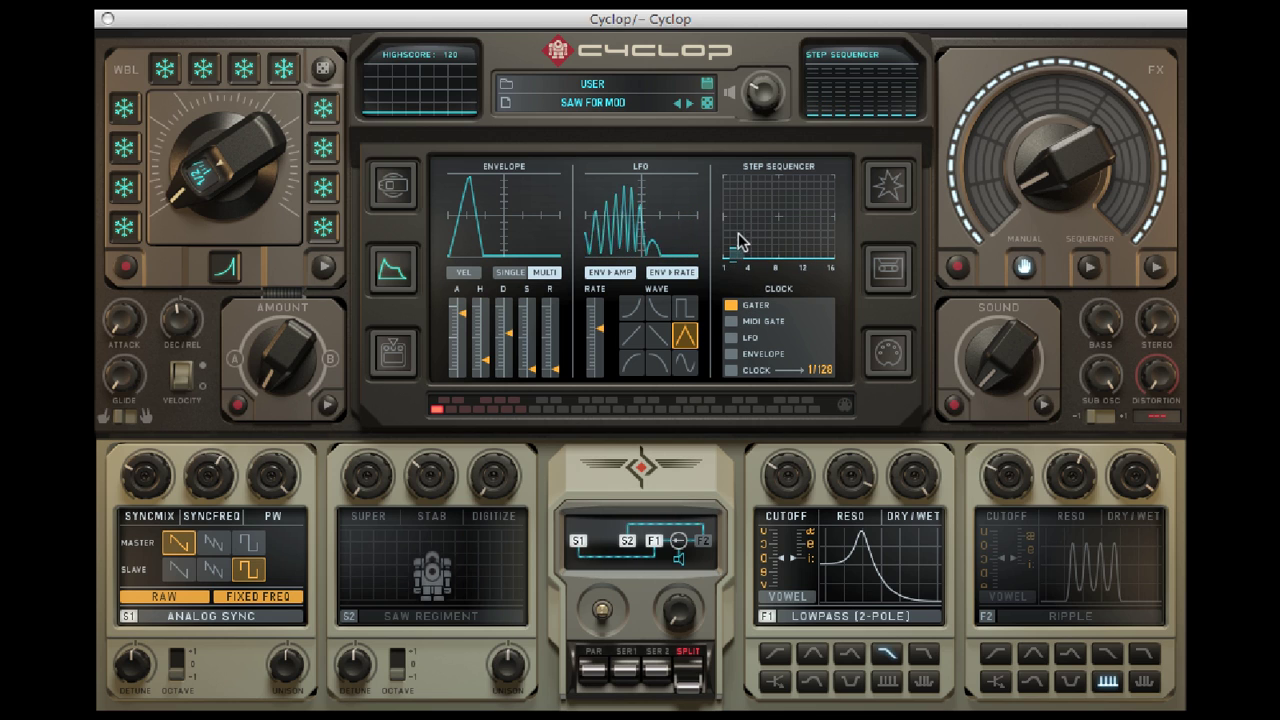
left_click_drag(737, 224, 768, 202)
left_click(768, 190)
left_click(400, 345)
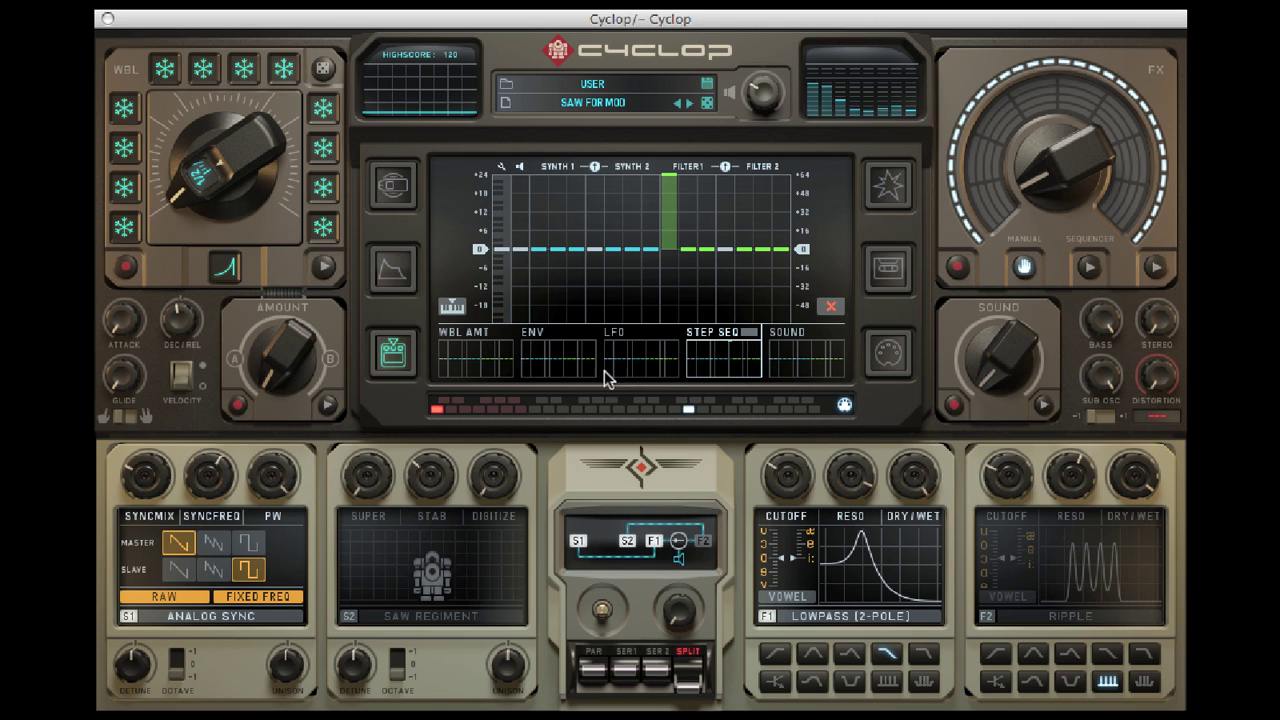
- Redraw the later step-sequencer steps as a descending slope
left_click(412, 272)
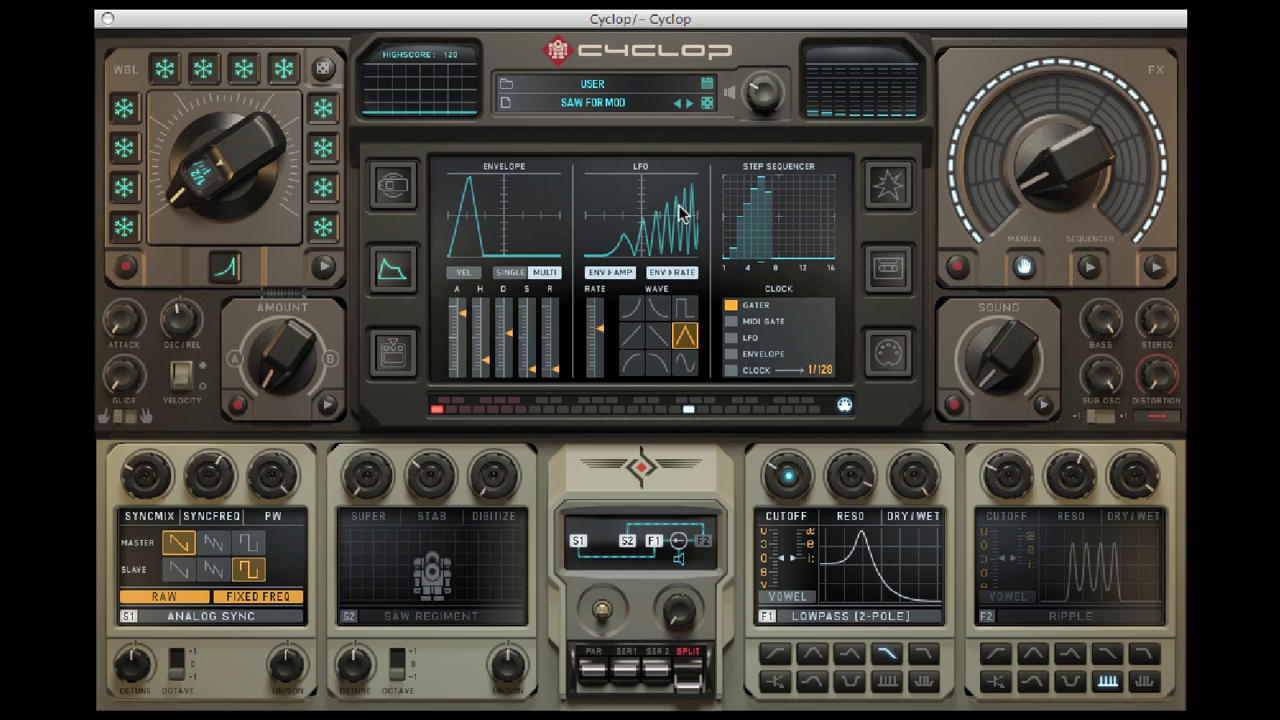
left_click_drag(796, 242, 830, 250)
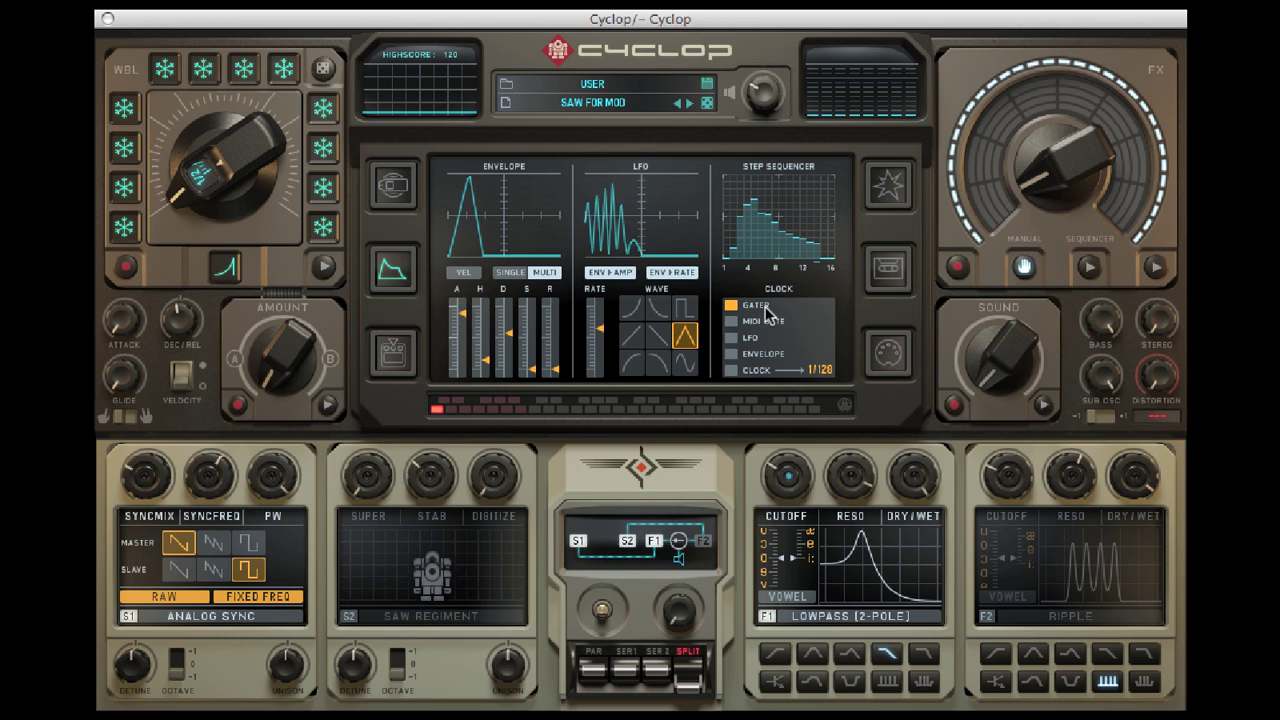
left_click(890, 182)
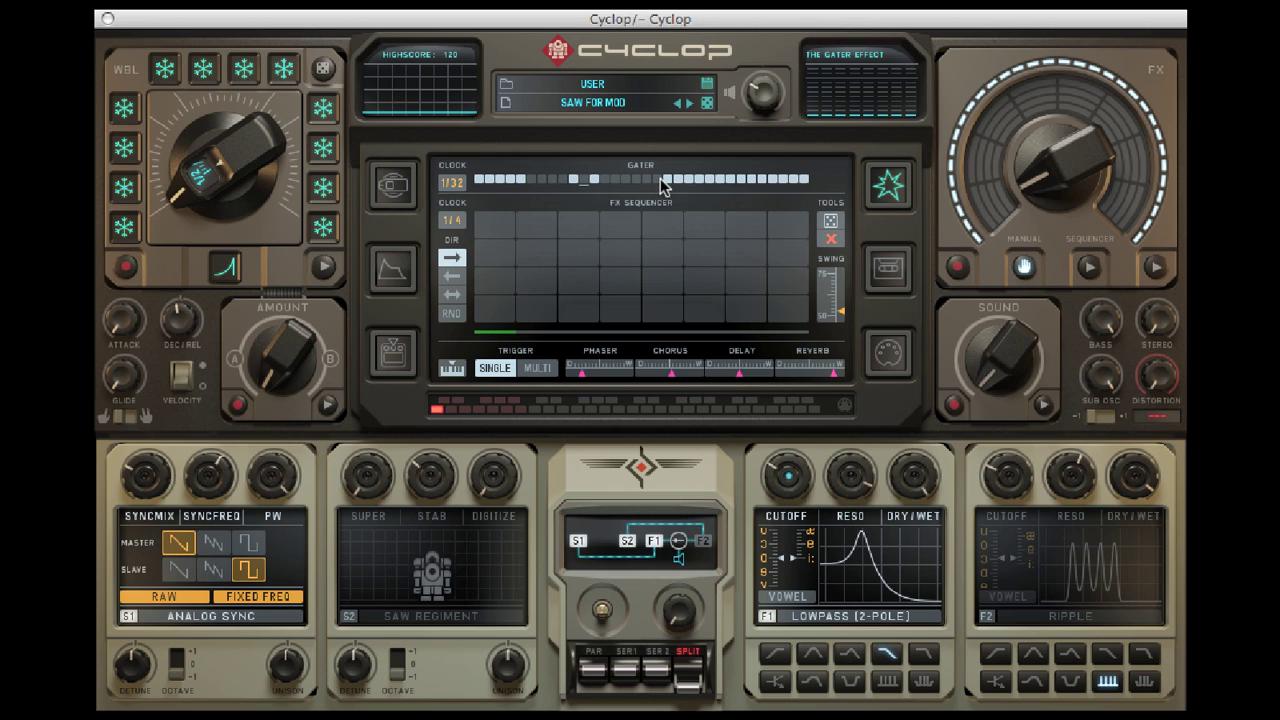
- Switch on all the gater row's steps in the FX sequencer
left_click(553, 179)
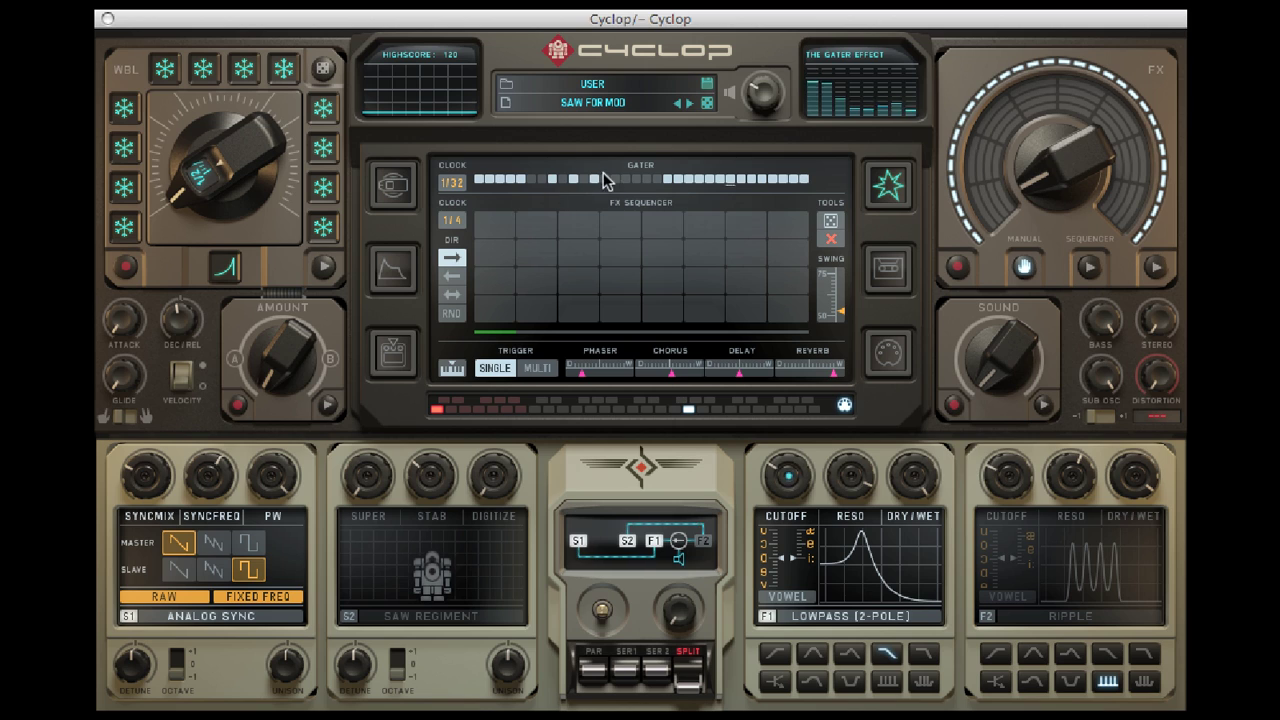
left_click(646, 179)
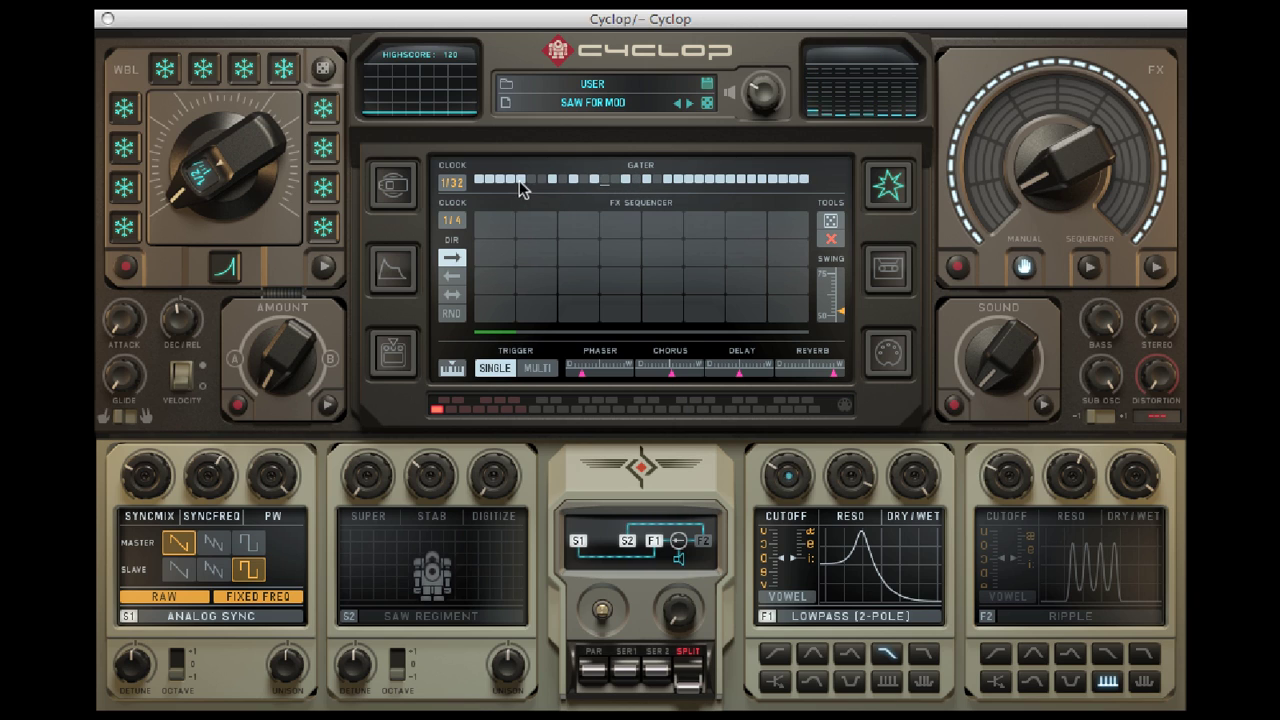
left_click_drag(565, 180, 698, 178)
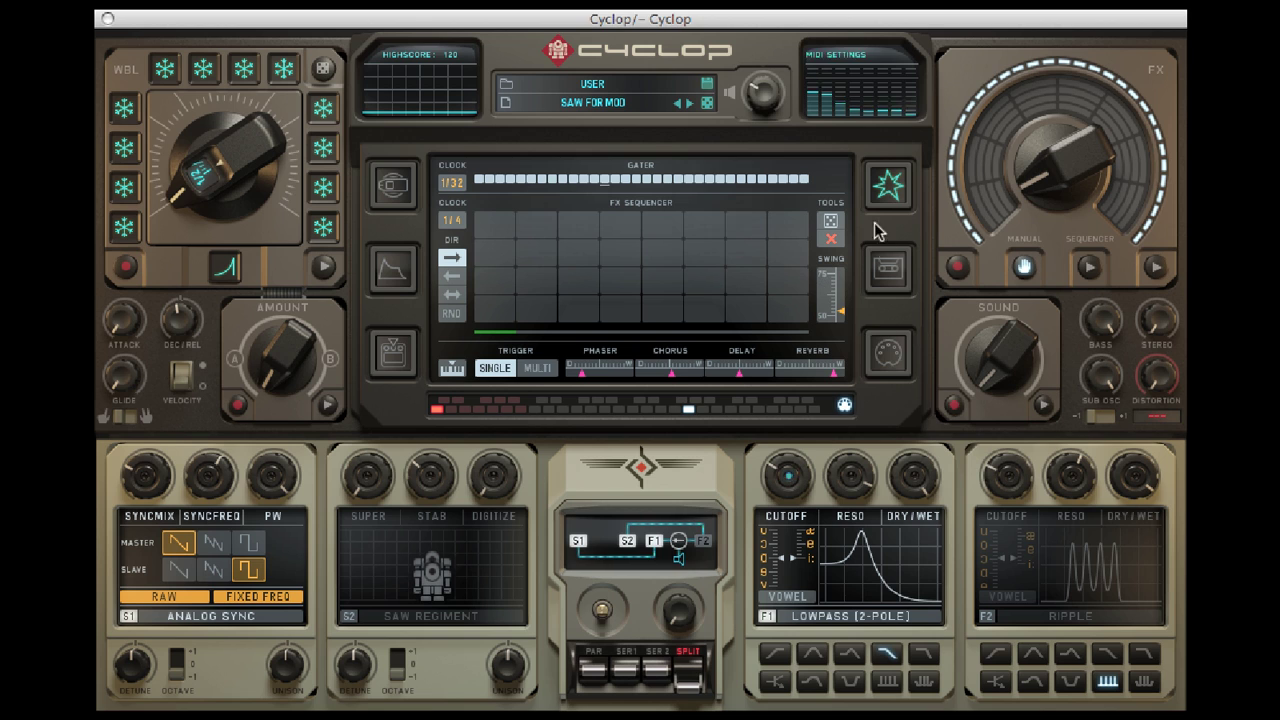
- Redraw the step sequence with taller middle steps and change its clock source
left_click(393, 269)
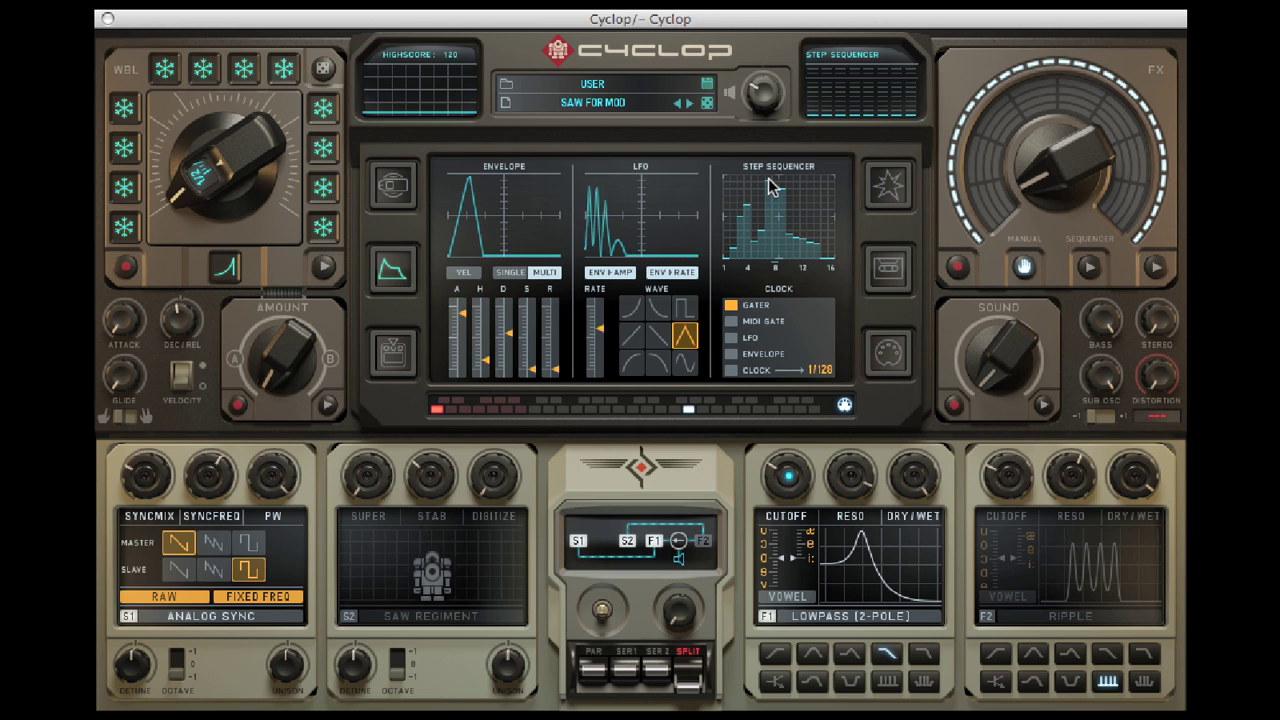
left_click_drag(768, 178, 745, 224)
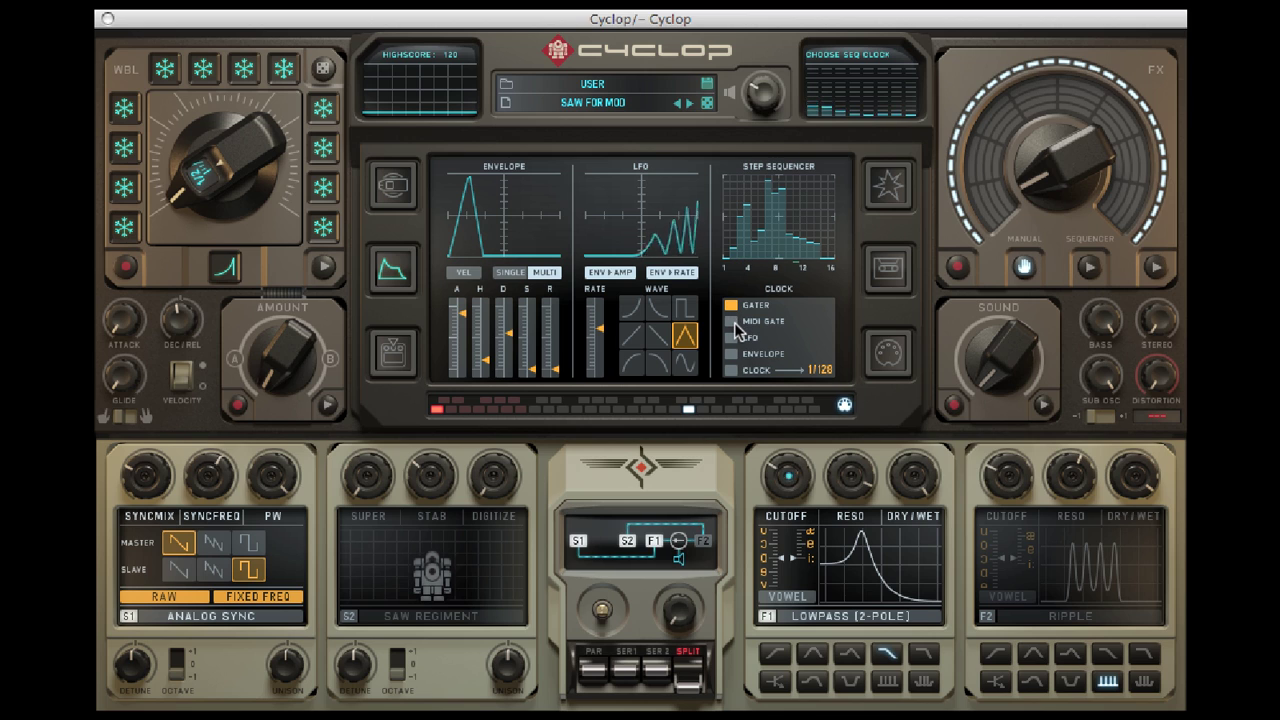
left_click(734, 322)
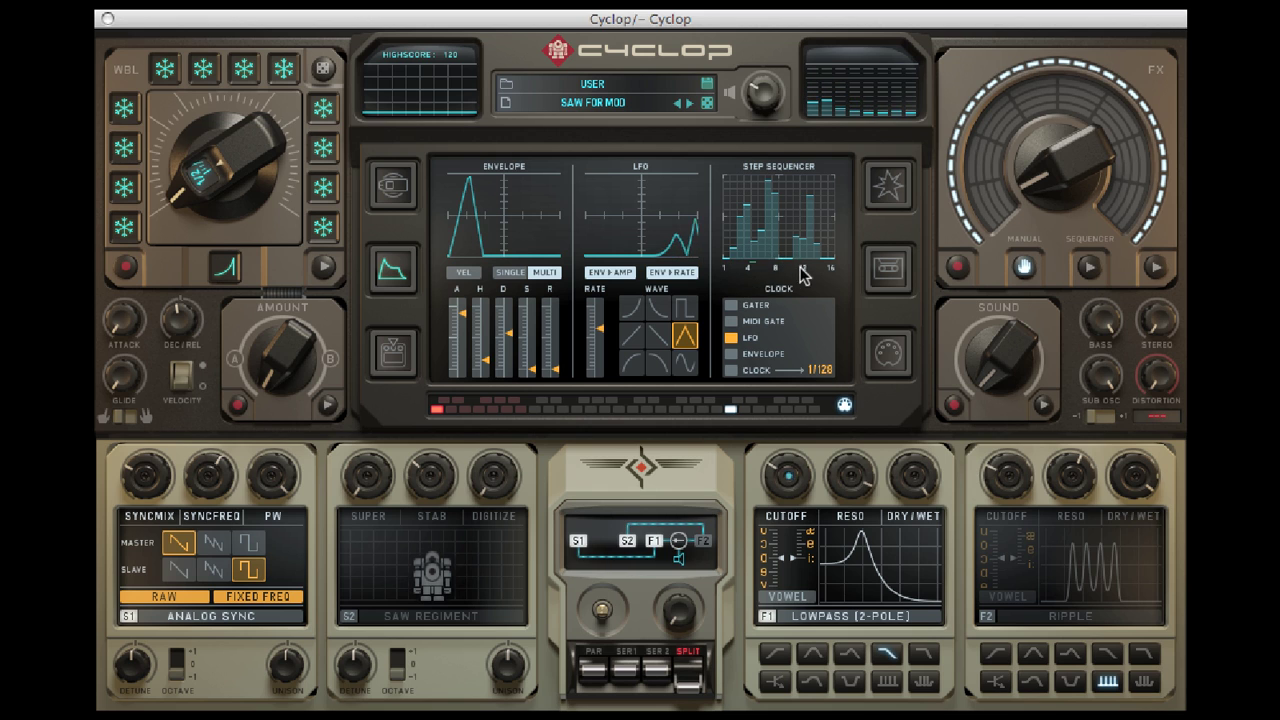
- Turn off ENV>AMP and ENV>RATE, slow the LFO, and redraw a smooth step pyramid
left_click(640, 275)
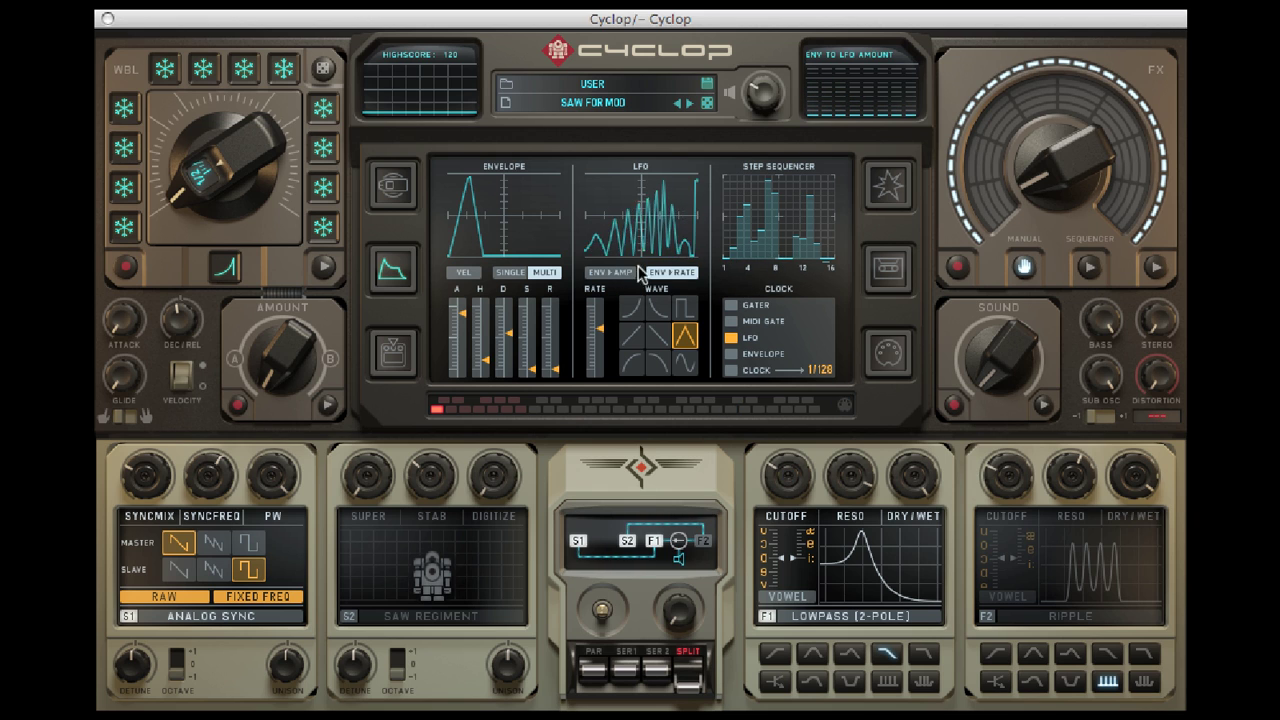
left_click(674, 274)
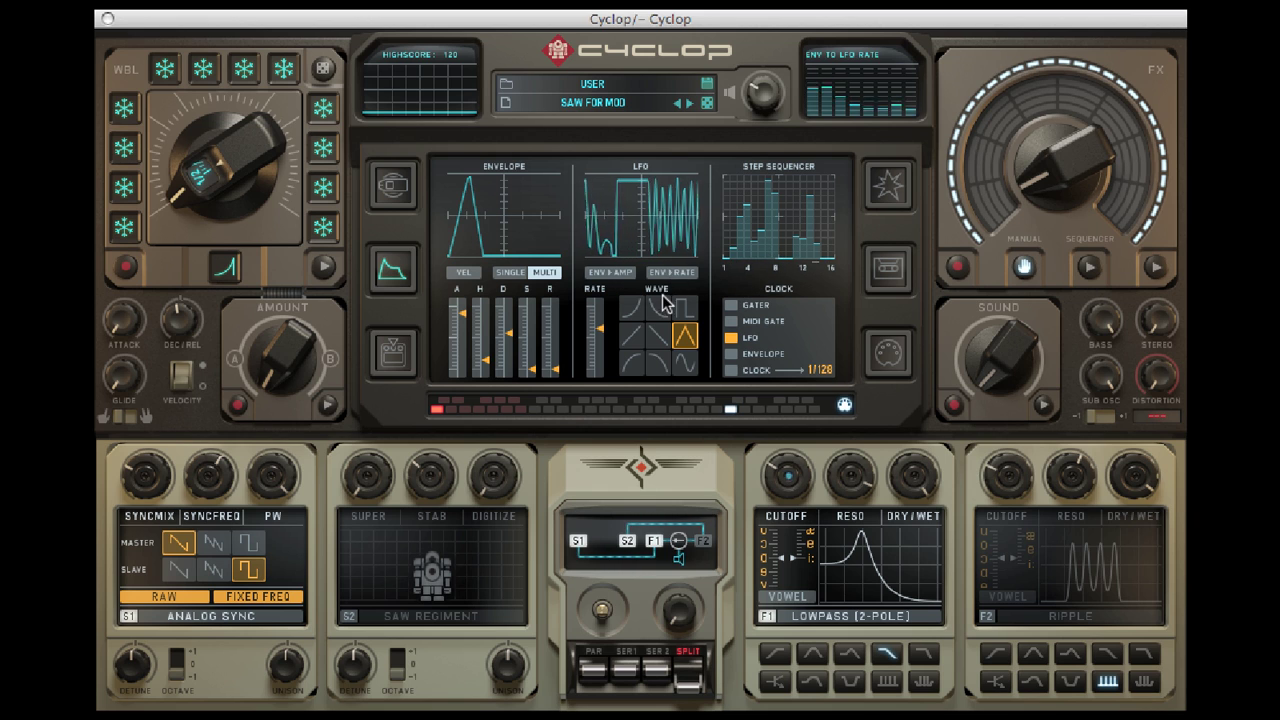
left_click_drag(598, 328, 596, 358)
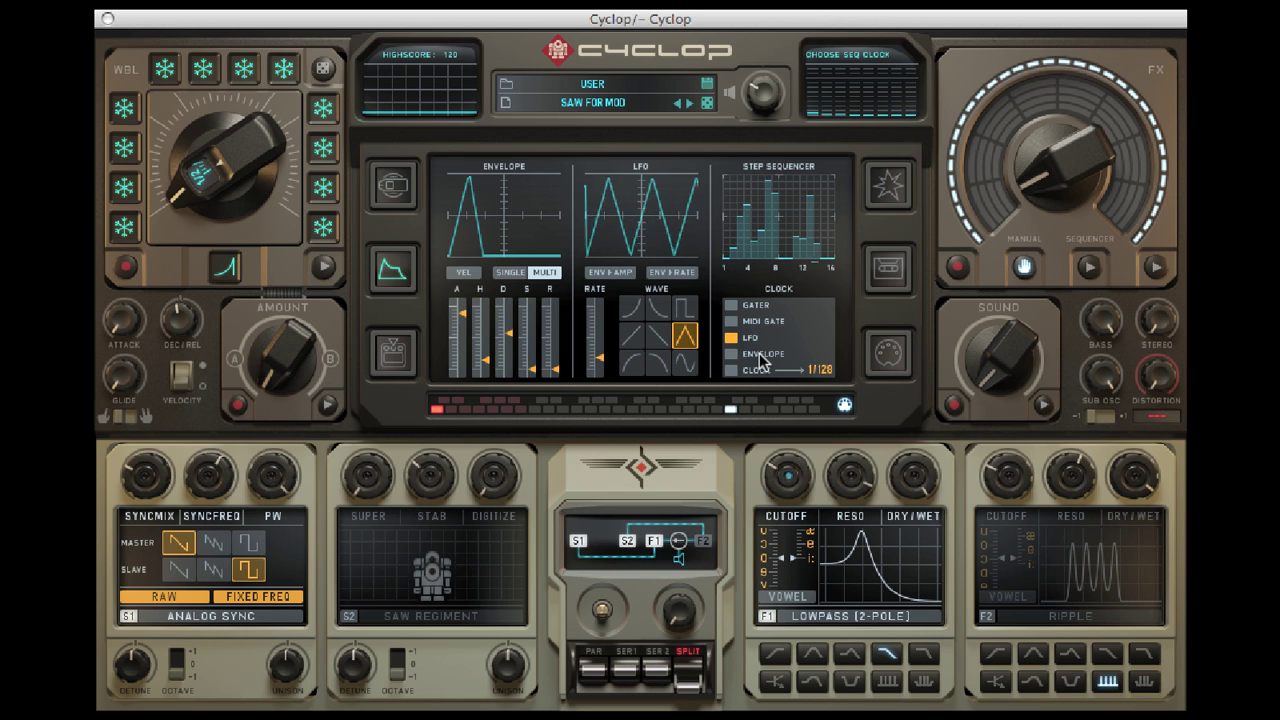
left_click_drag(748, 262, 832, 252)
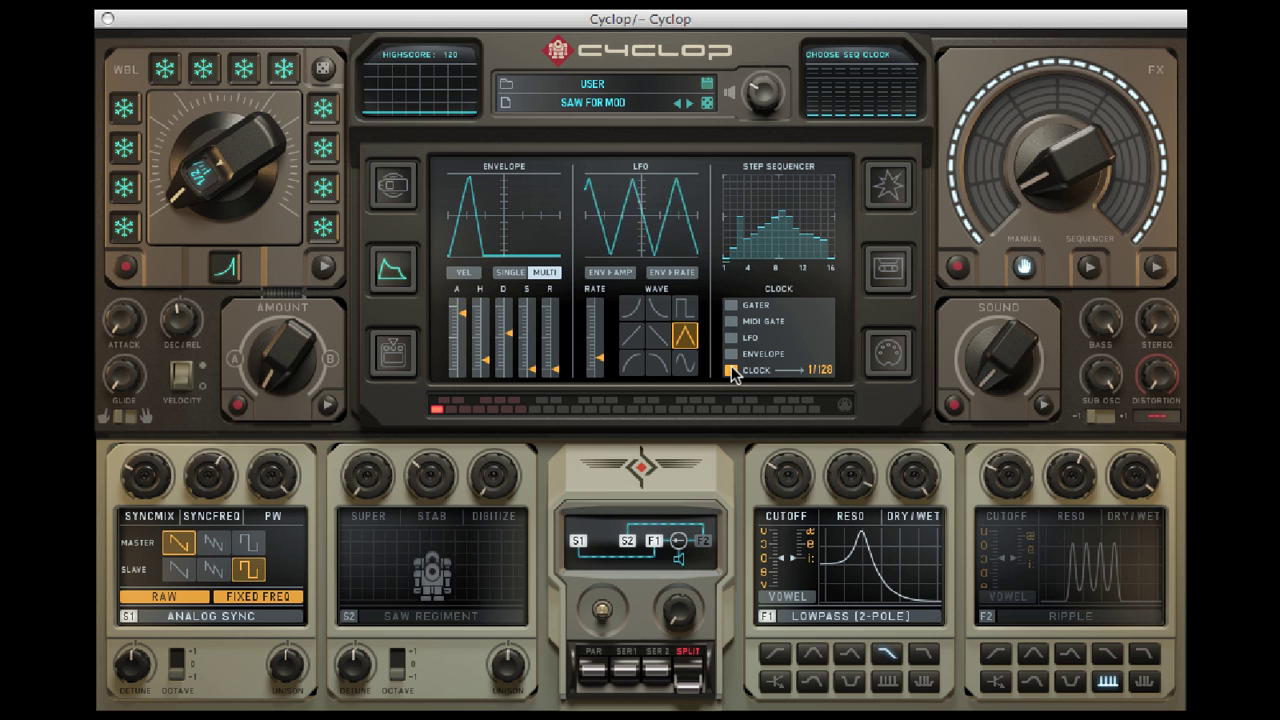
- Set the sequencer clock rate to 1/32 and enable filter 1's vowel mode
left_click(822, 372)
left_click(824, 342)
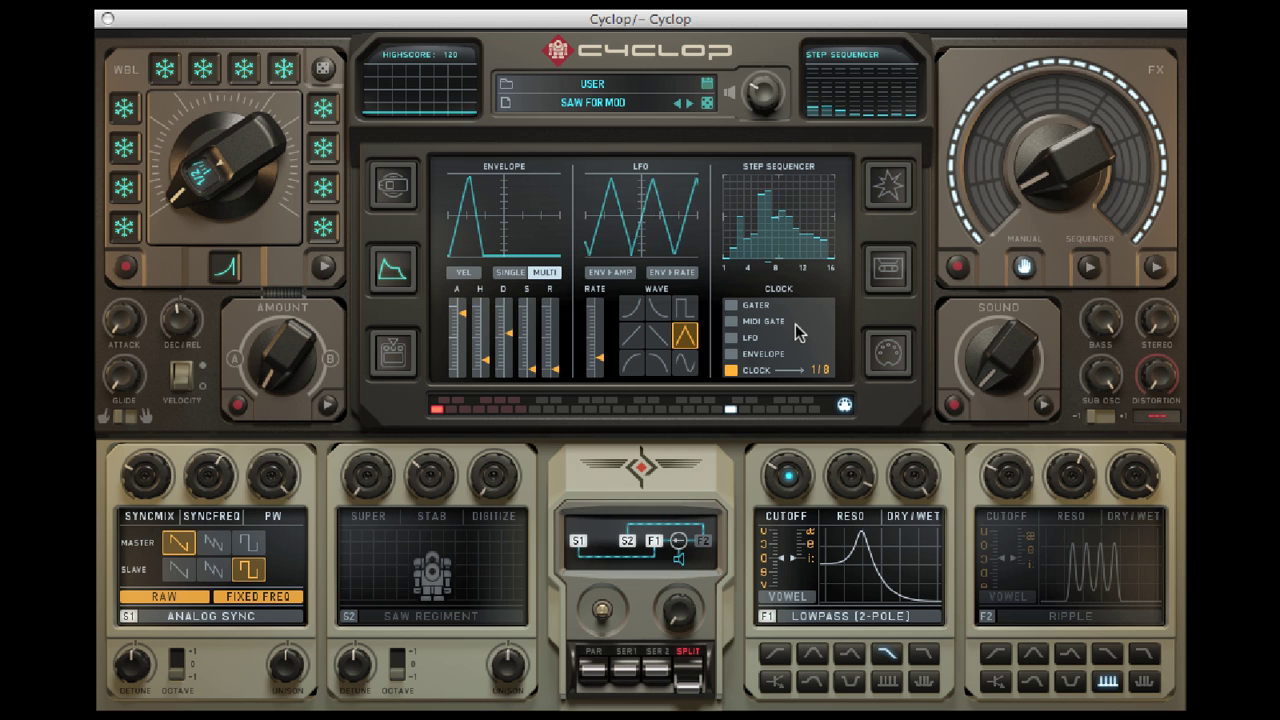
left_click(822, 371)
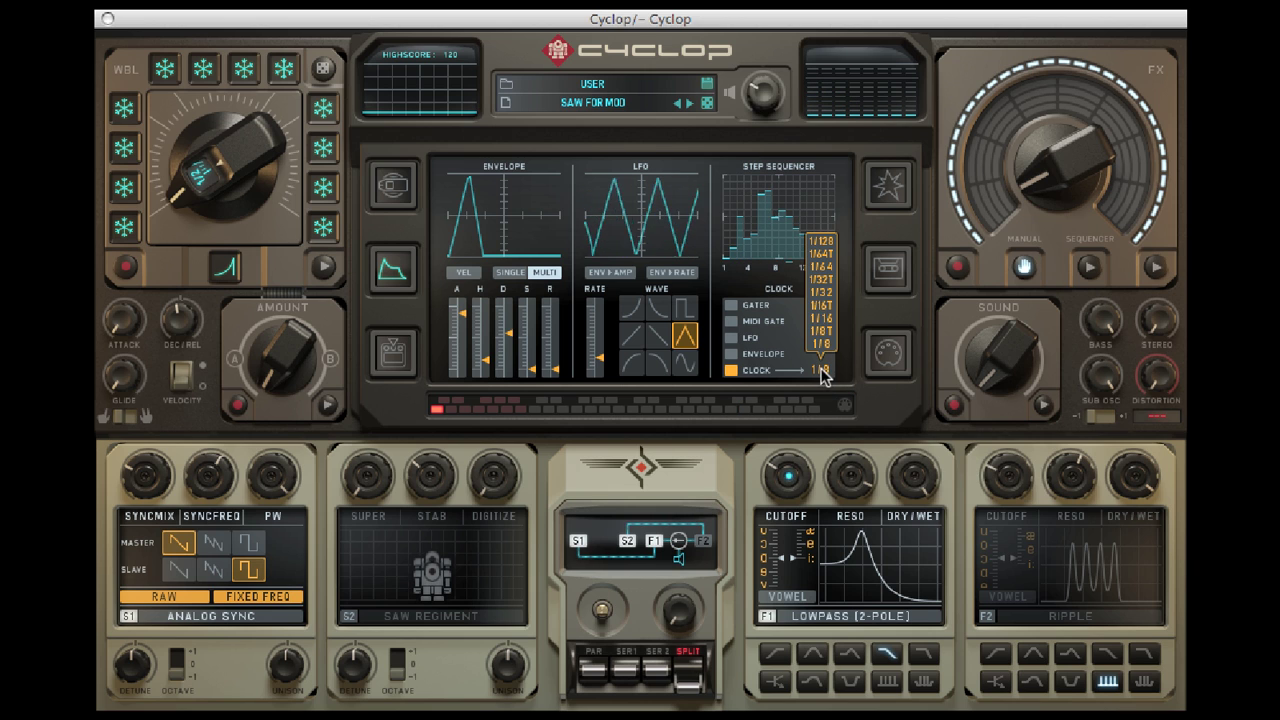
left_click(824, 292)
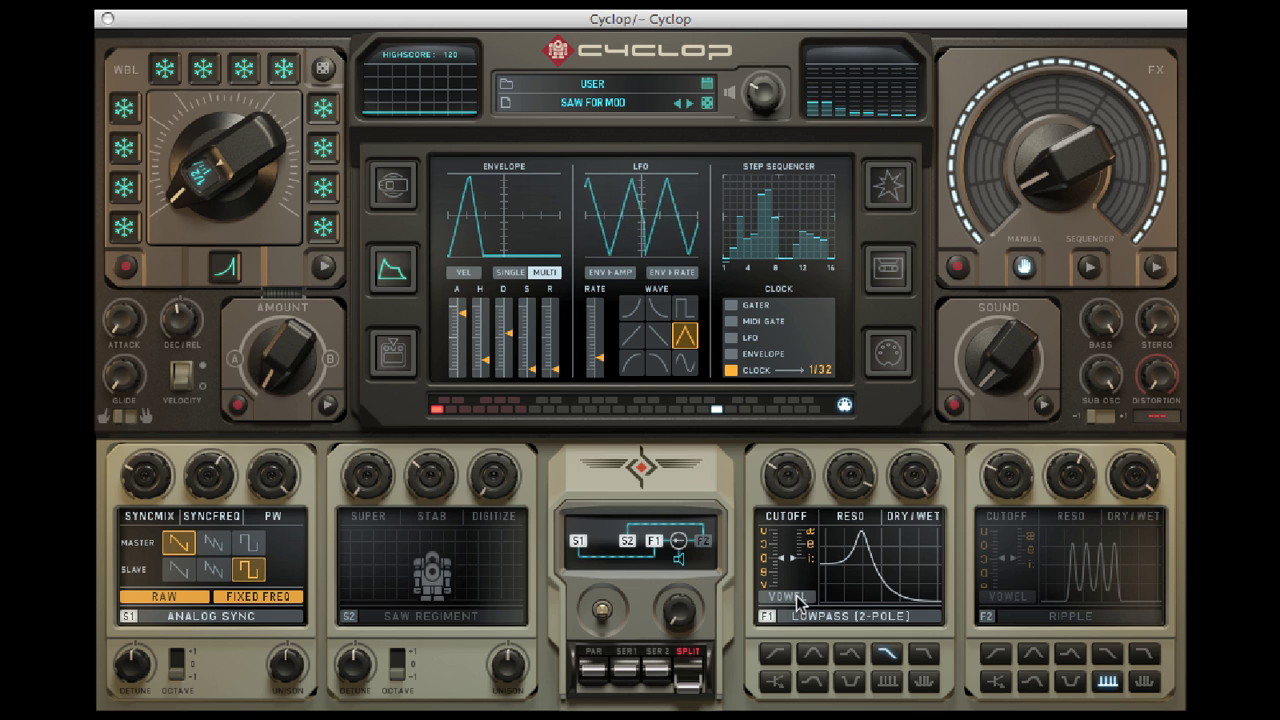
left_click(797, 592)
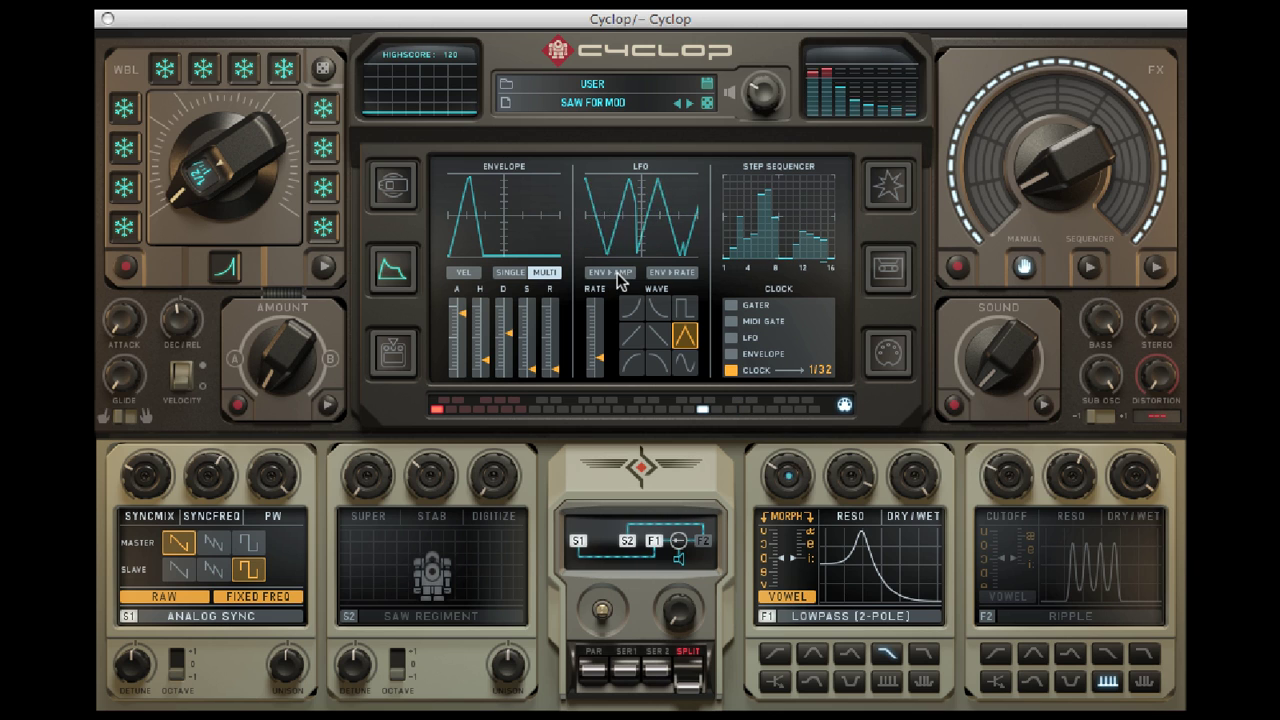
- In the modulation grid, assign the LFO to a Filter 1 bar
left_click(390, 352)
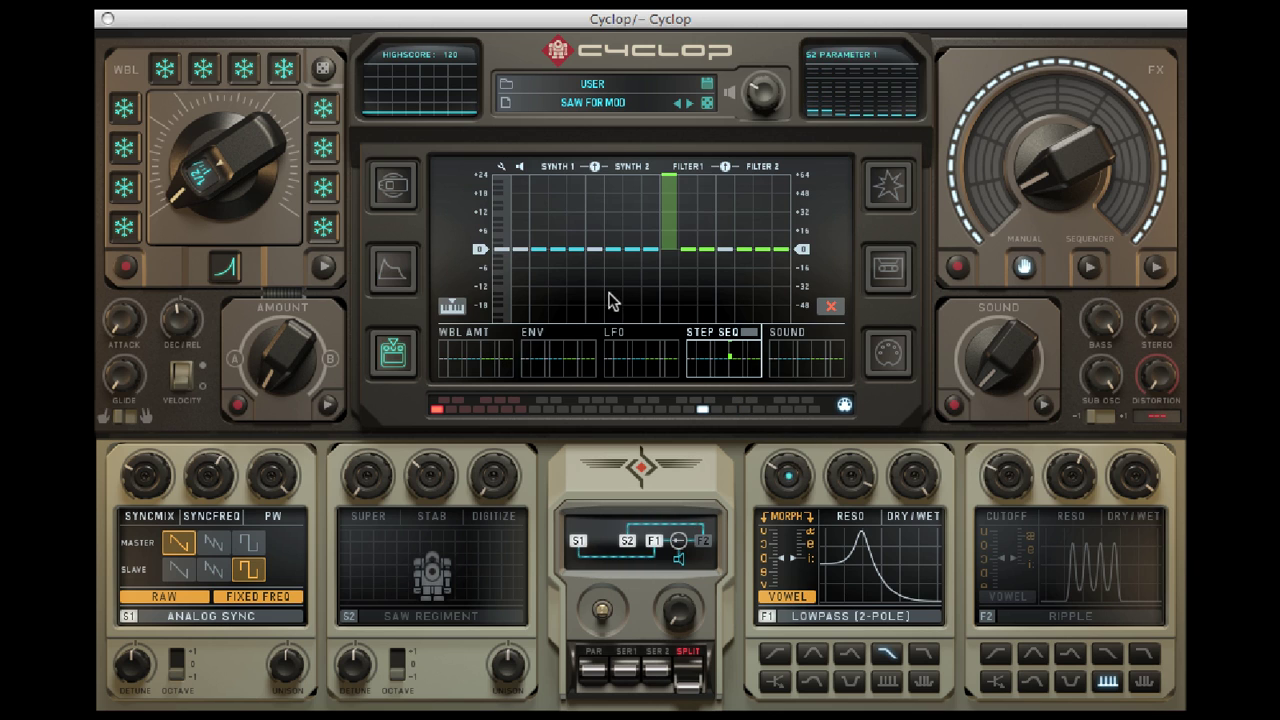
left_click(648, 345)
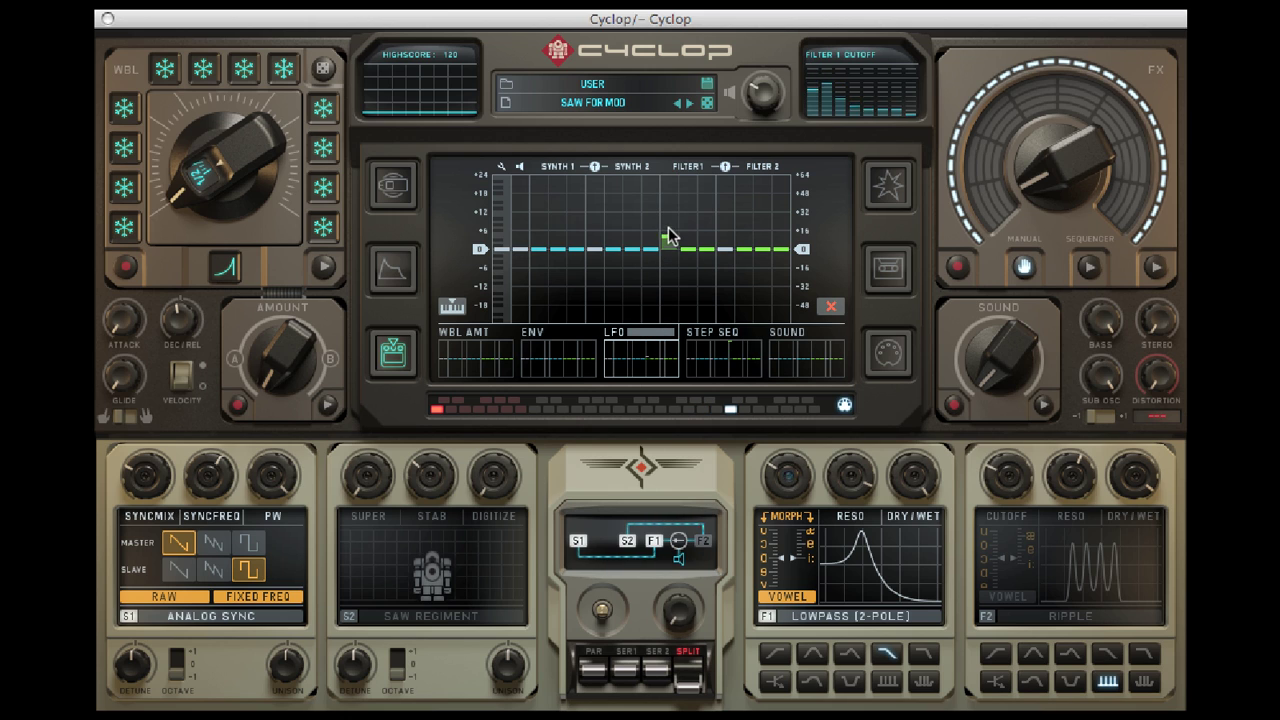
mouse_move(669, 248)
left_mouse_down()
mouse_move(680, 208)
mouse_move(697, 226)
left_mouse_up()
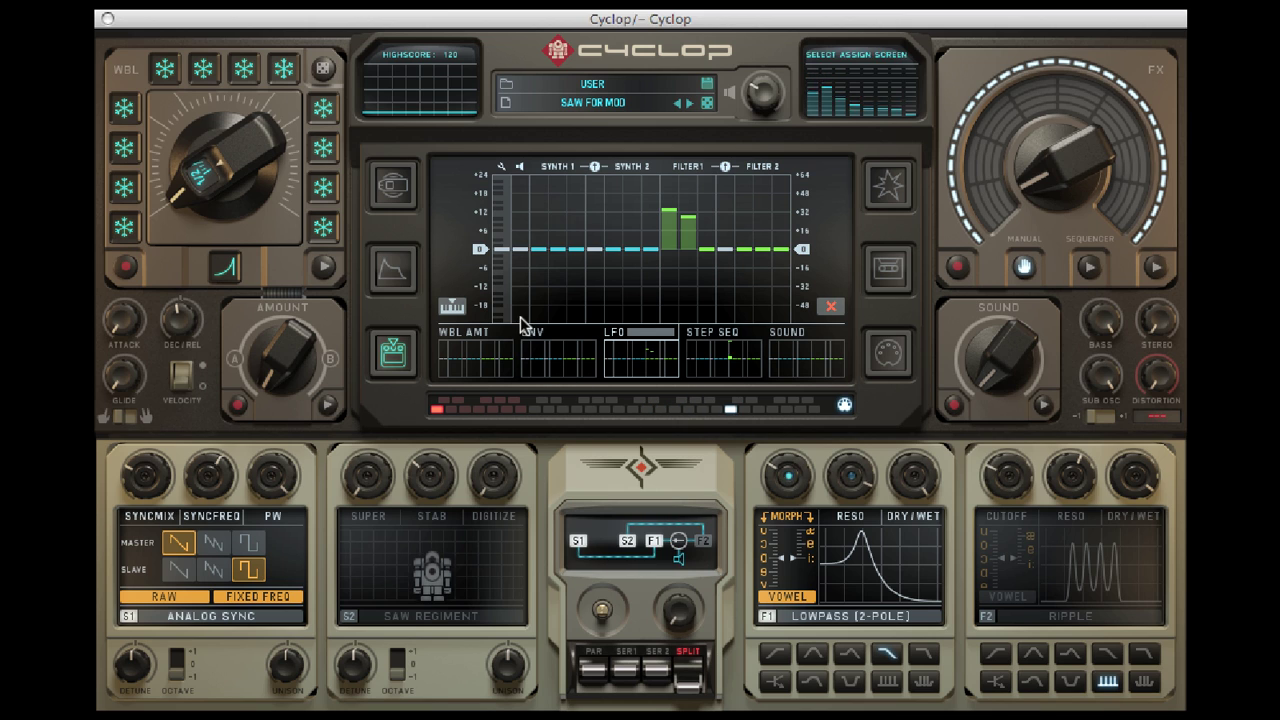
- Route the envelope up to Filter 1 resonance and down to cutoff; raise F1 resonance to about 73%
left_click(552, 341)
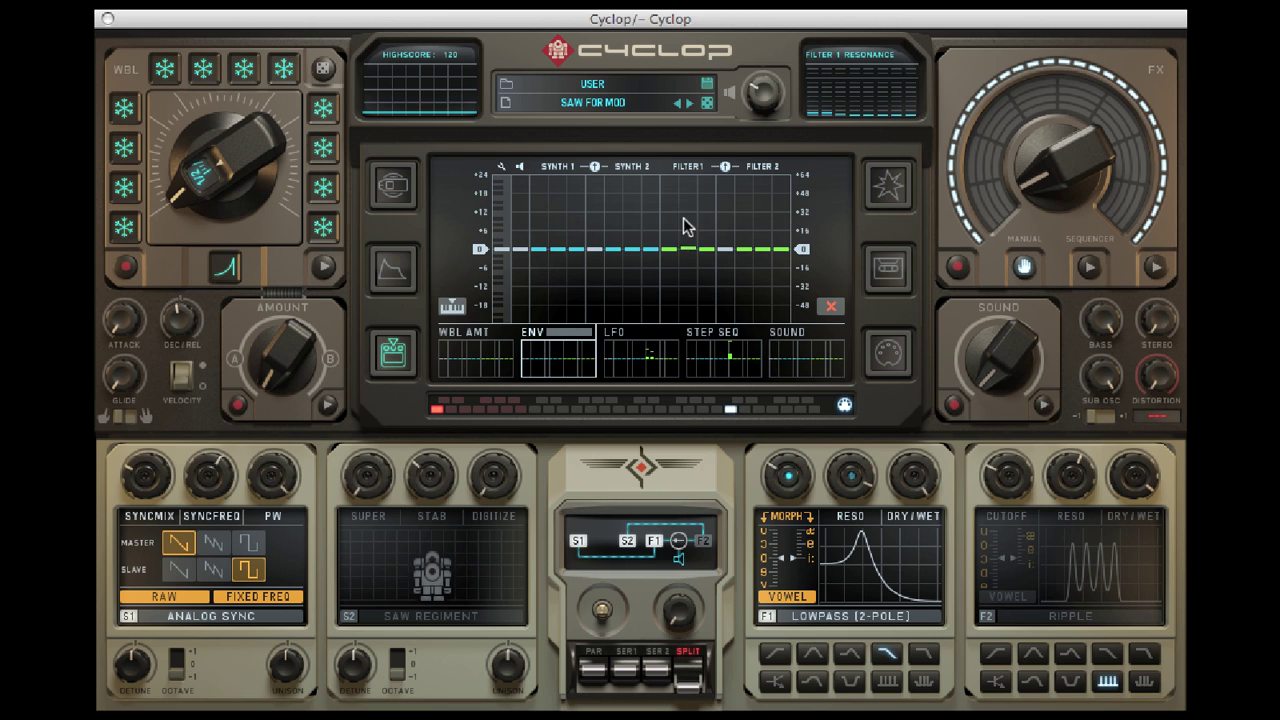
left_click_drag(686, 226, 688, 207)
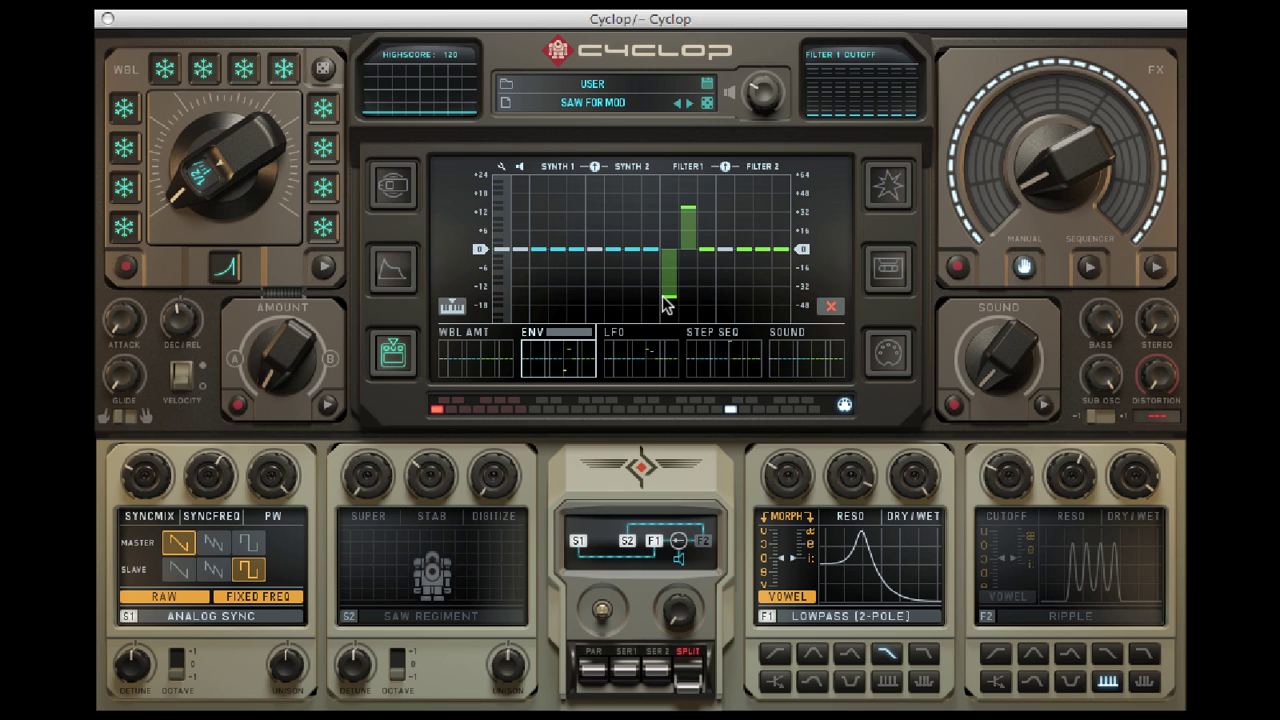
left_click_drag(663, 296, 663, 280)
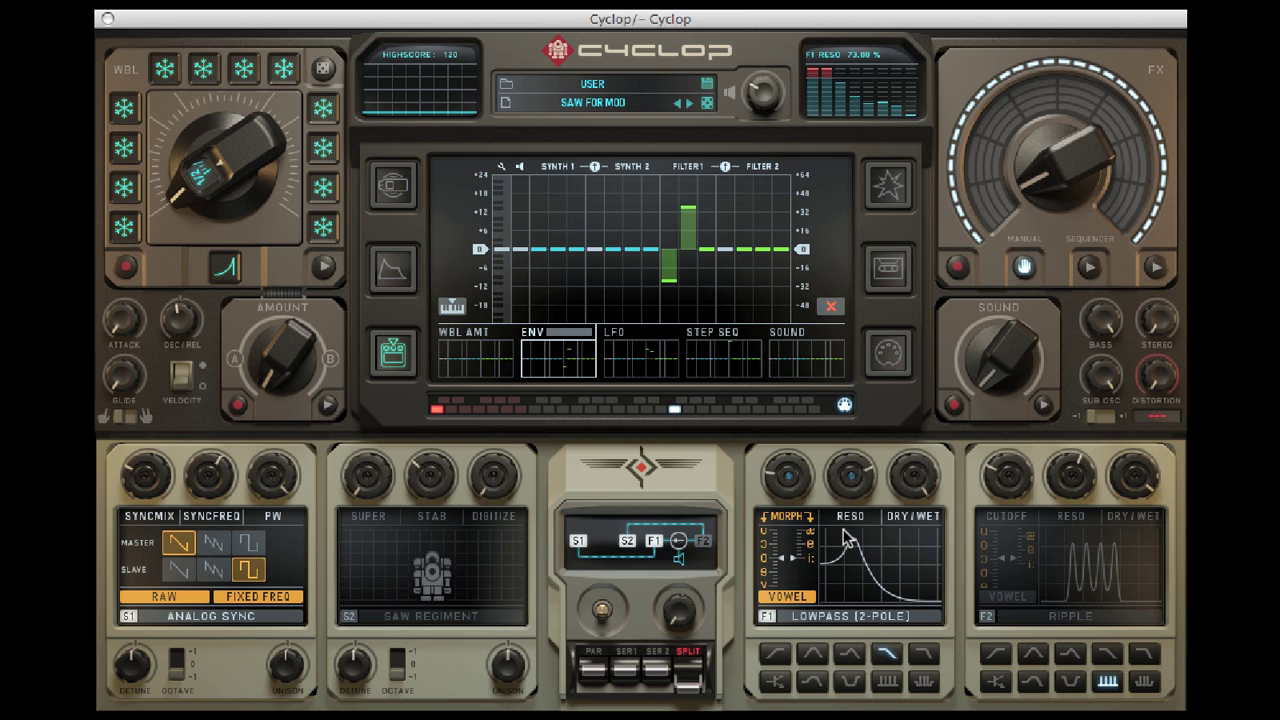
left_click_drag(843, 537, 846, 505)
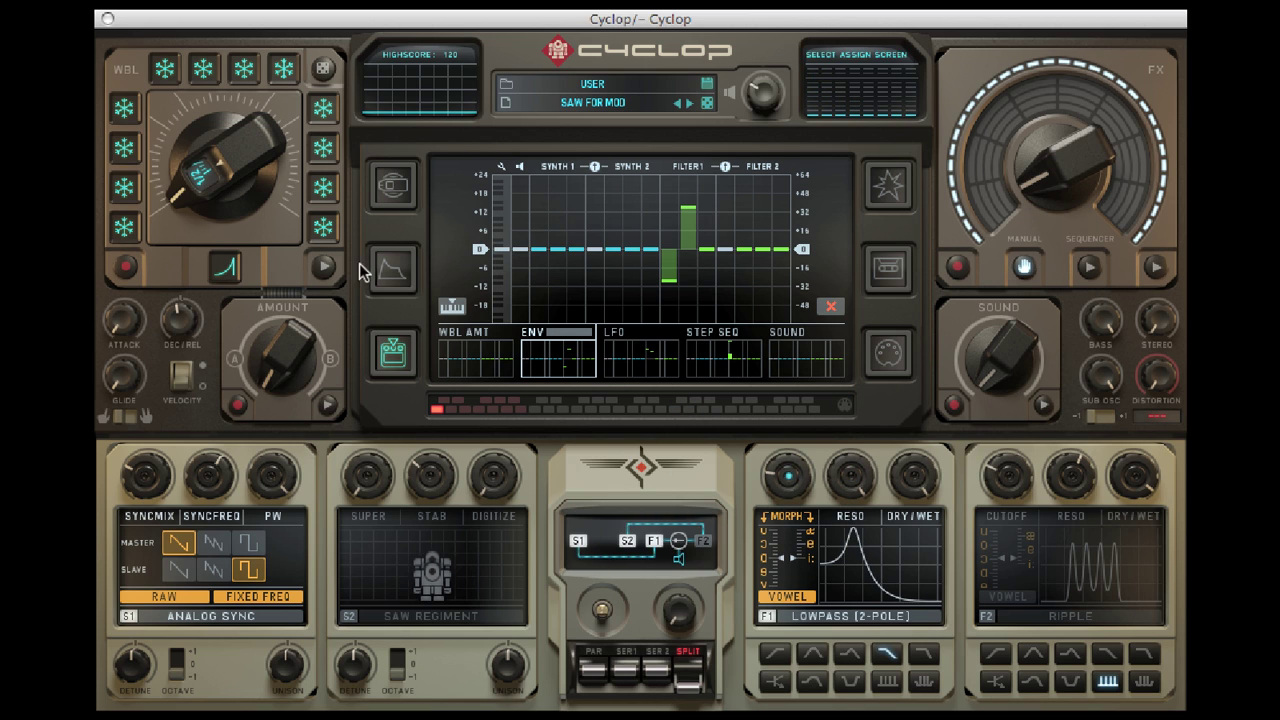
- Launch Cyclop's built-in shooter game and move the robot to score the first 10 points
left_click(394, 269)
left_click(397, 360)
left_click(553, 52)
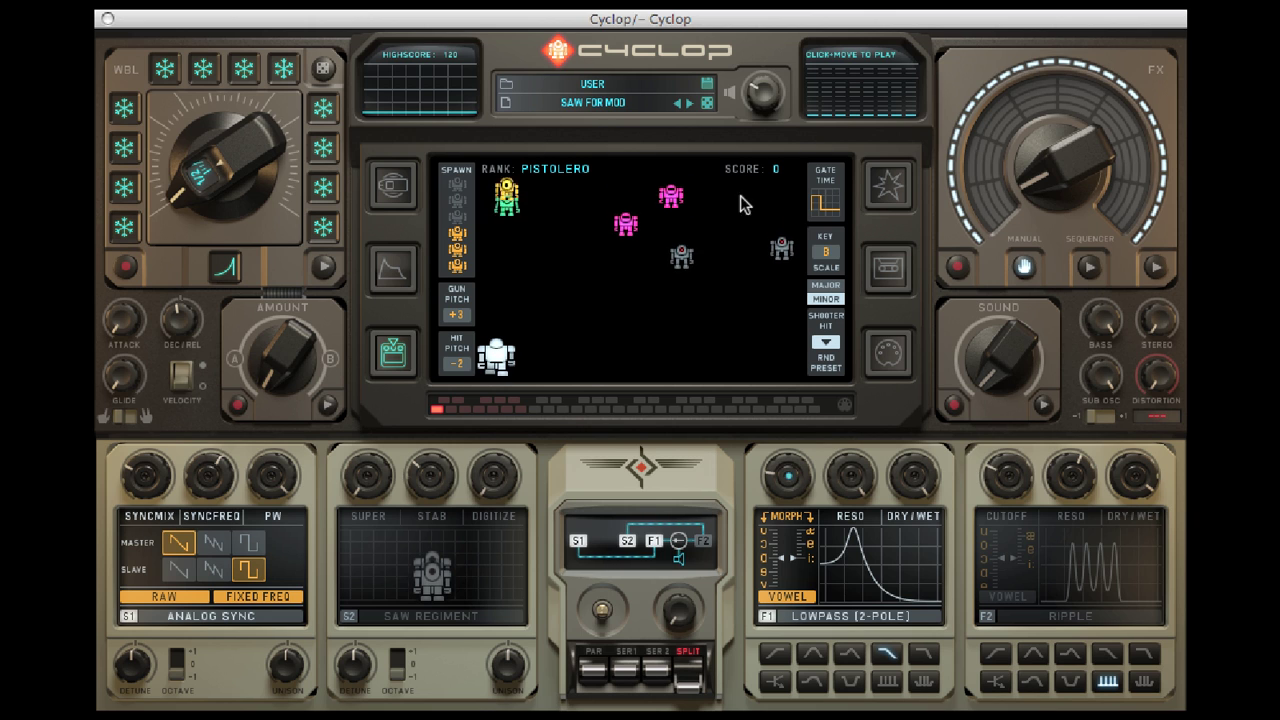
mouse_move(505, 365)
left_mouse_down()
mouse_move(670, 345)
mouse_move(524, 333)
left_mouse_up()
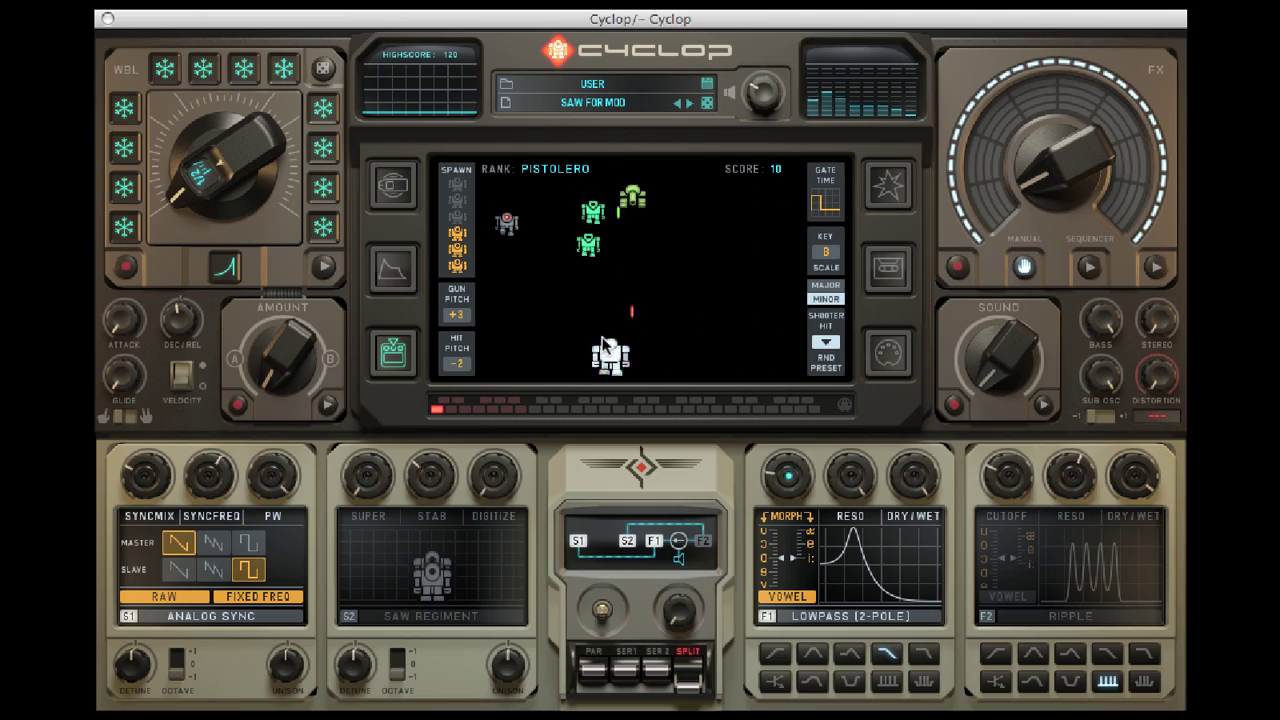